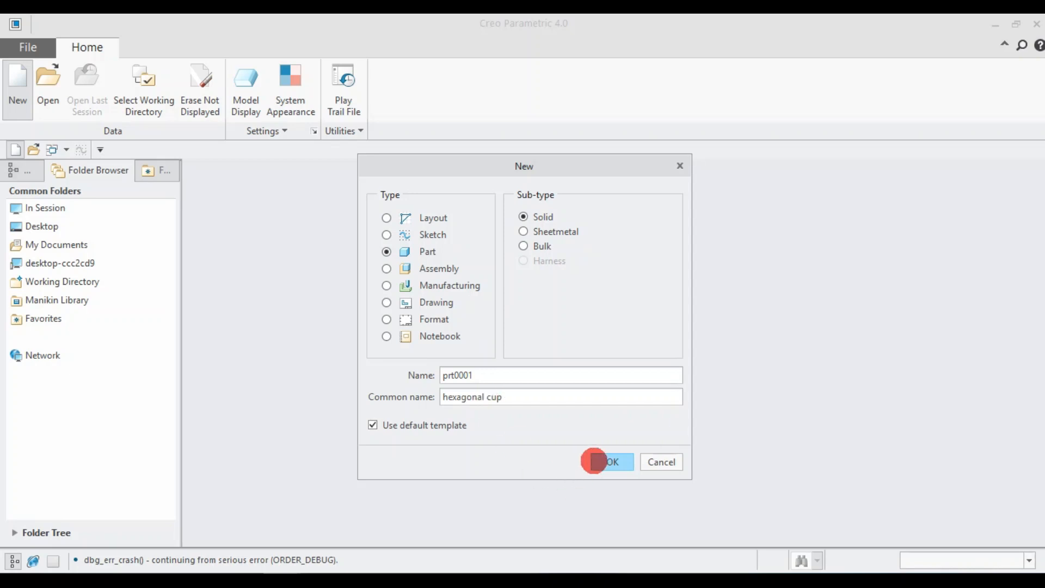
Create the solid part without the default template, using the mmns_part_solid template instead
left_click(413, 425)
left_click(612, 462)
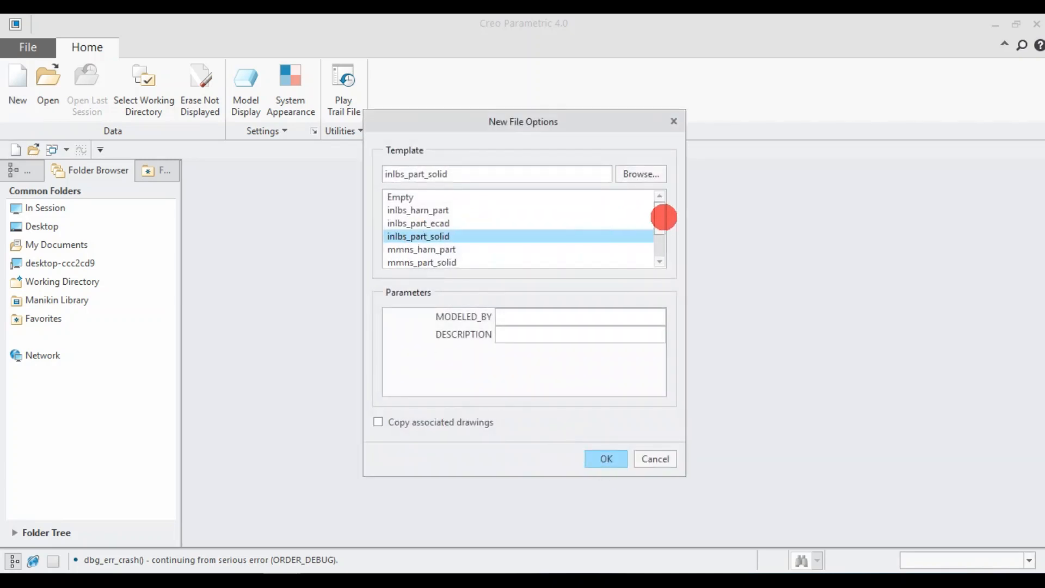
left_click_drag(661, 214, 662, 250)
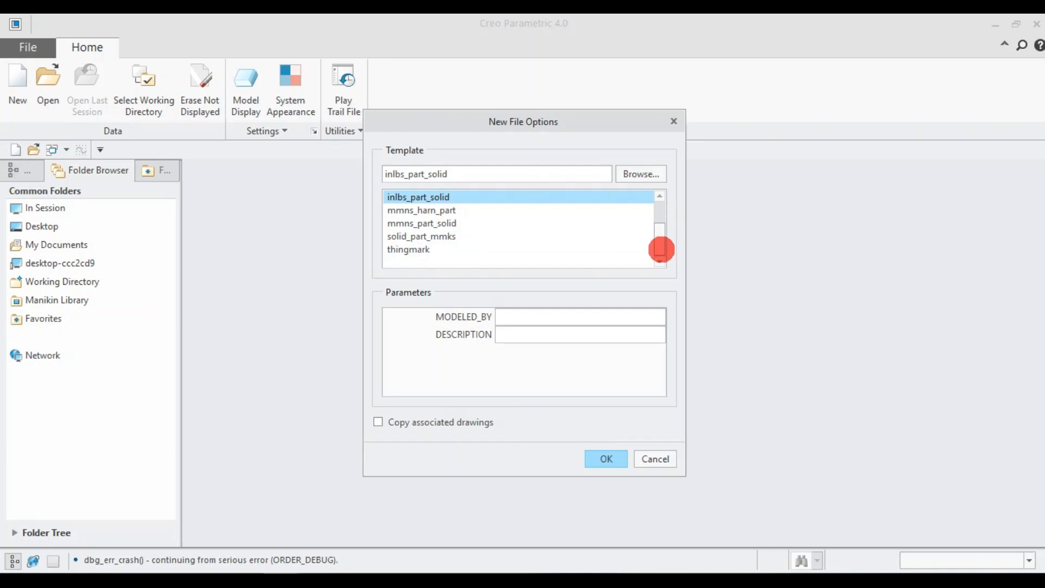
left_click(425, 224)
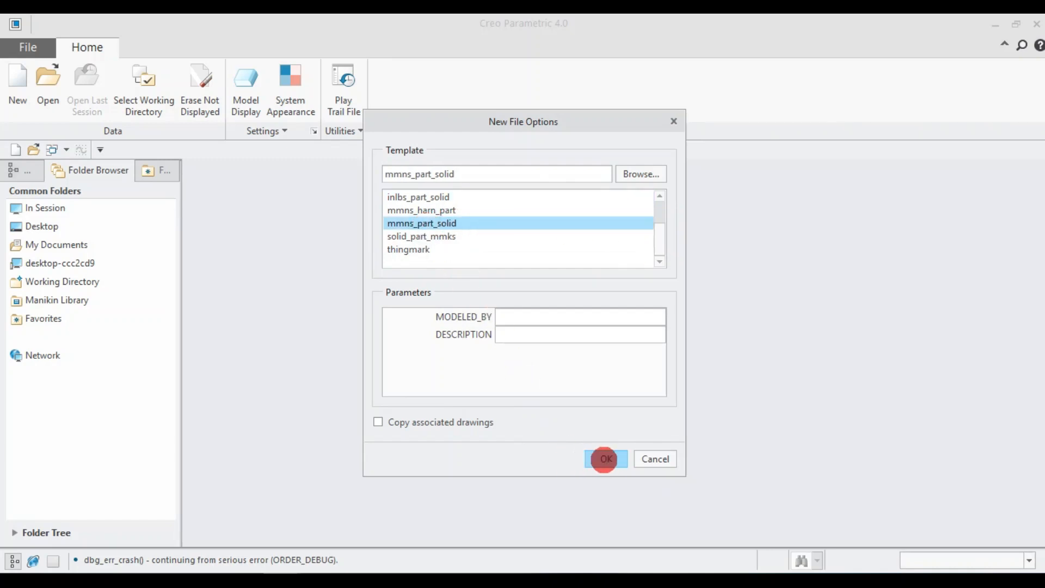
left_click(593, 460)
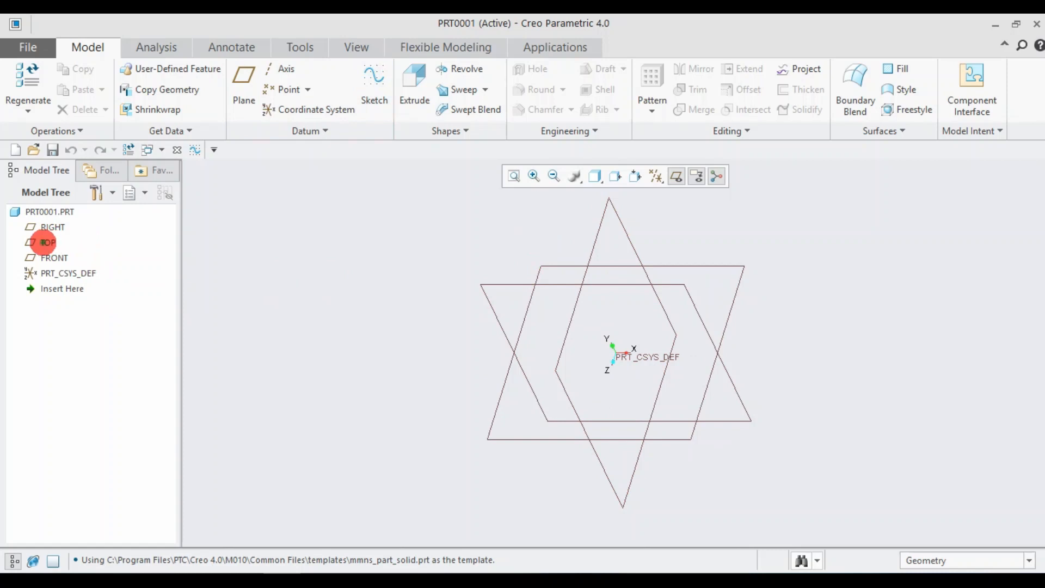
Start a sketch on the TOP plane and orient the view parallel to the sketch plane
left_click(43, 242)
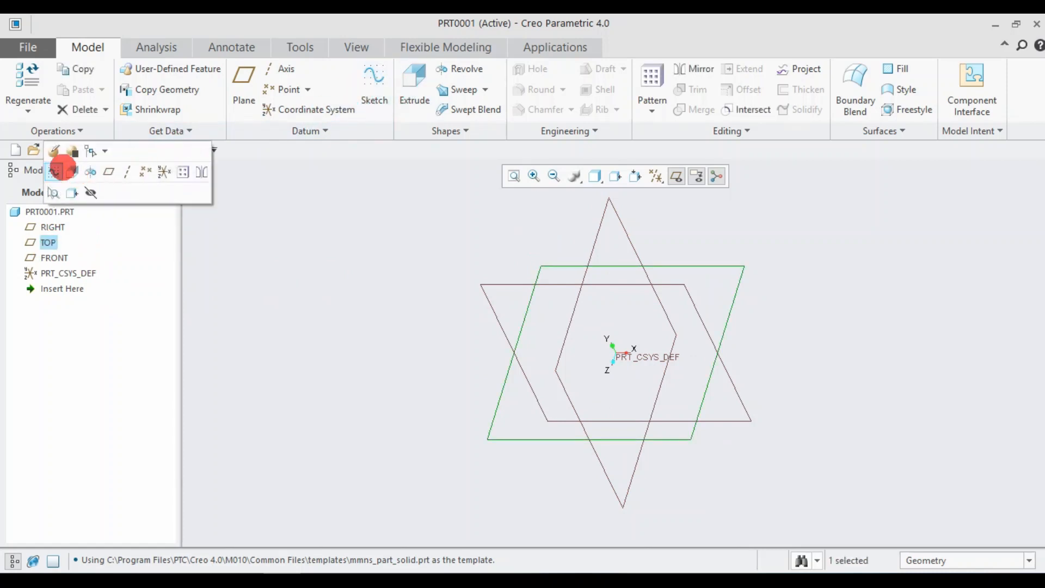
left_click(368, 73)
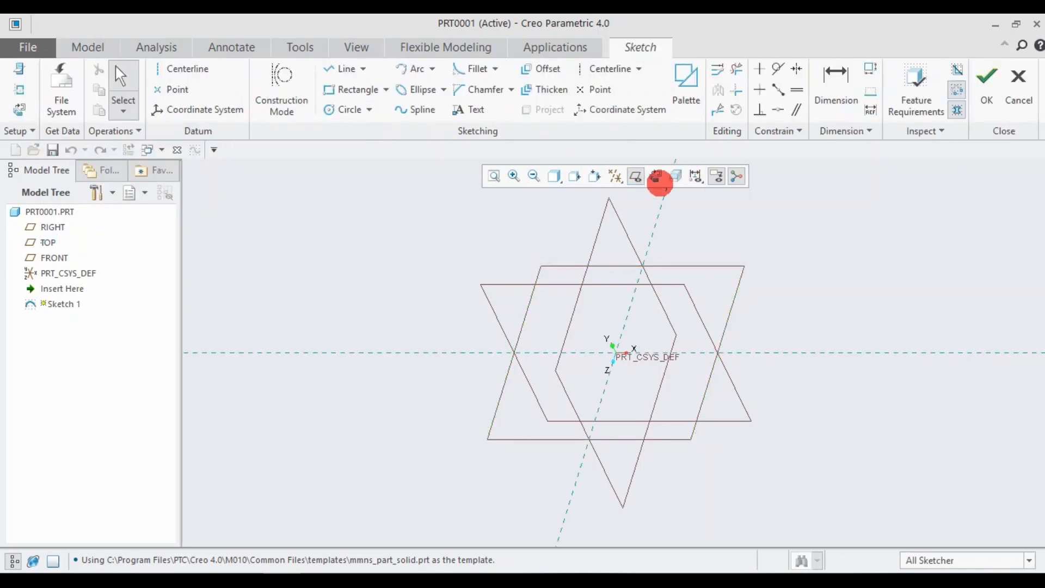
left_click(658, 176)
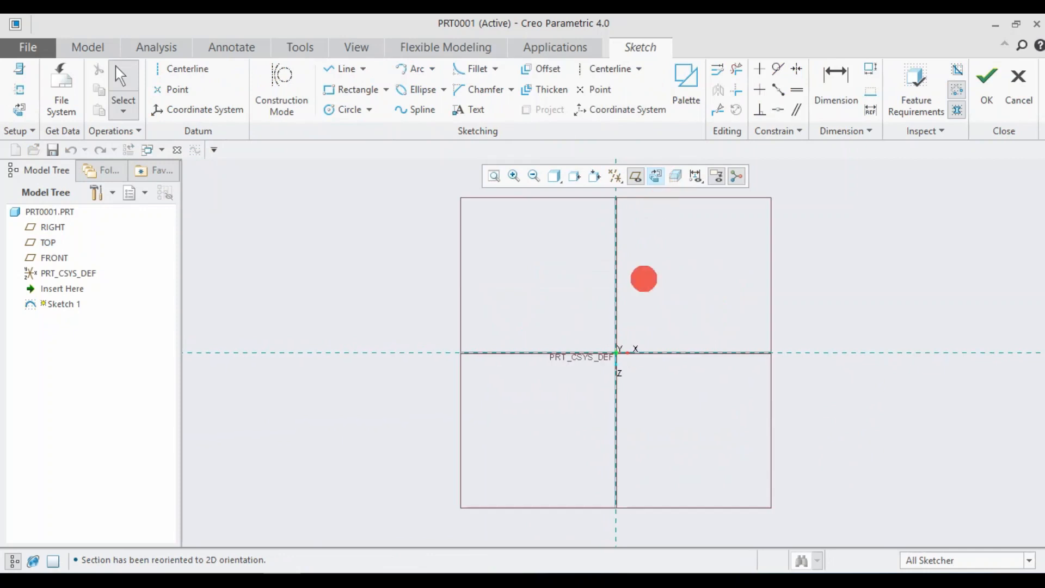
Sketch a closed six-sided line profile around the origin, with horizontal upper and lower edges and two corners on the horizontal reference
left_click(341, 70)
left_click(586, 393)
left_click(638, 393)
left_click(660, 349)
left_click(633, 302)
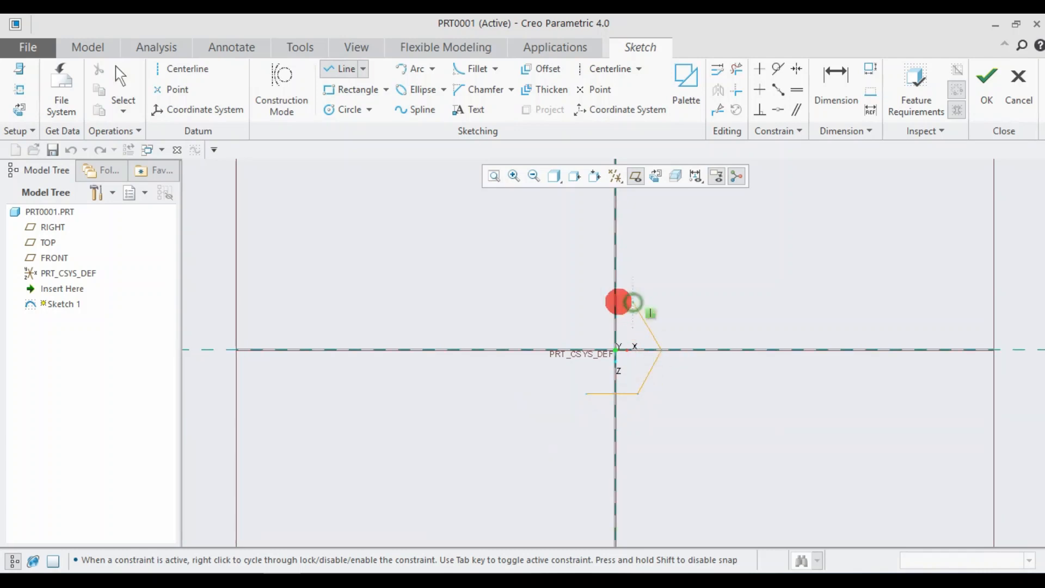
left_click(582, 302)
left_click(587, 393)
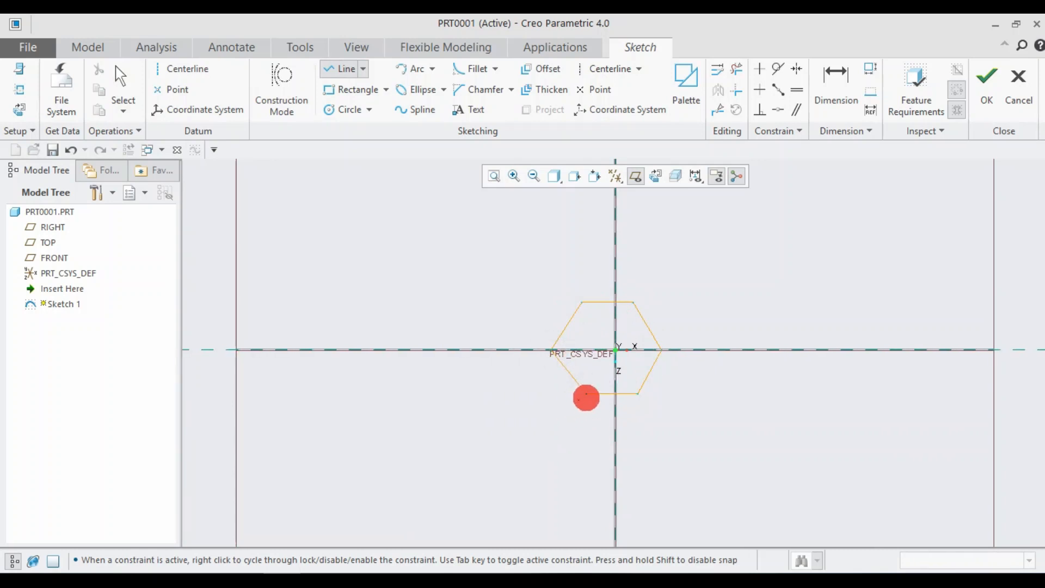
Dimension the hexagon's lower horizontal edge to a length of 18 mm
scroll(587, 394, "down", 1)
right_click(552, 474)
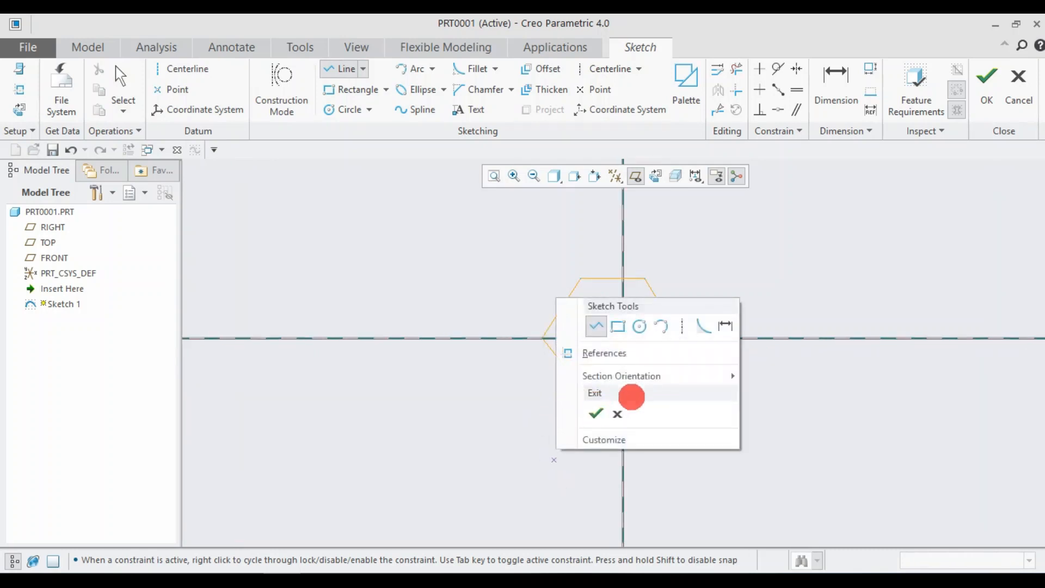
left_click(726, 325)
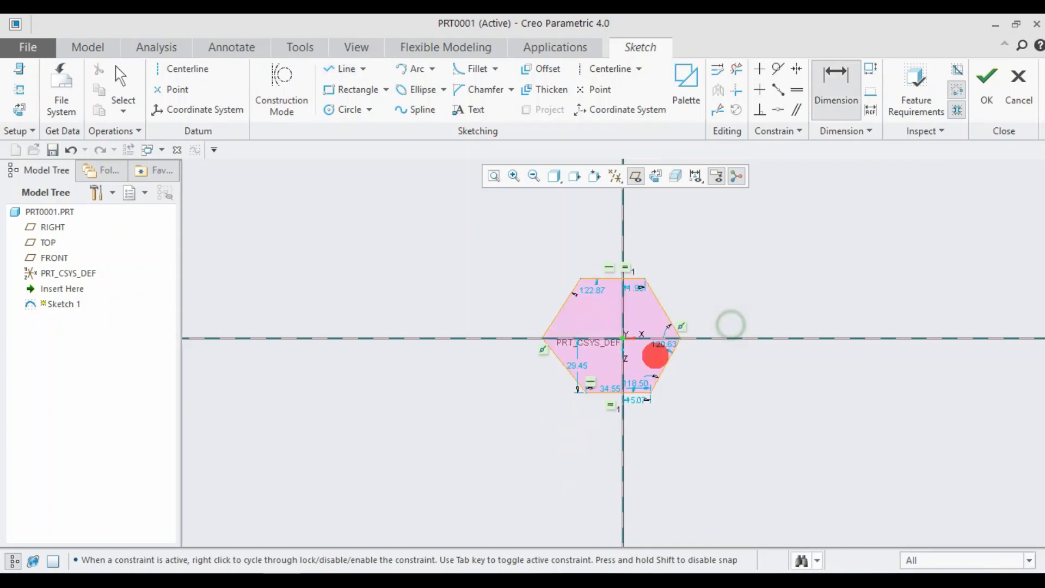
scroll(599, 380, "down", 3)
scroll(599, 379, "down", 1)
middle_click(633, 404)
type("18")
key("Return")
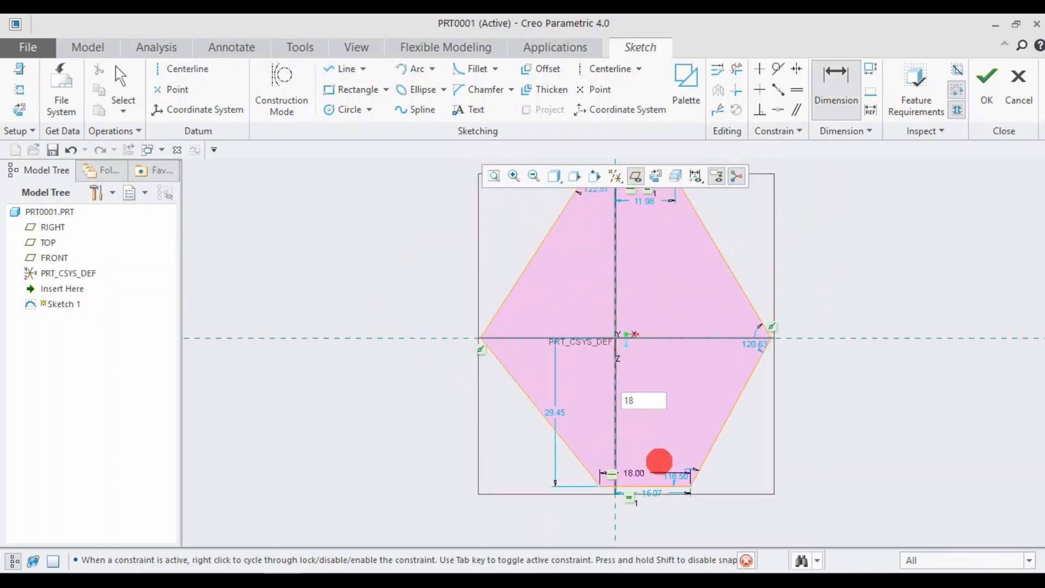
Set the distances from the vertical reference to the right ends of the lower and upper edges to 9 mm each
scroll(672, 461, "down", 4)
double_click(611, 532)
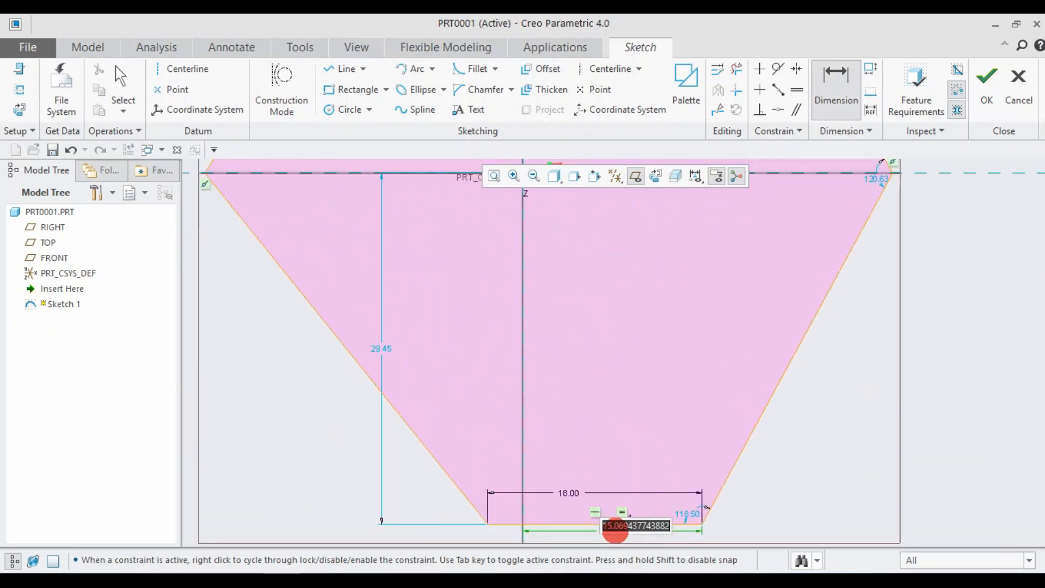
type("9")
key("Return")
scroll(691, 263, "up", 1)
scroll(606, 233, "down", 2)
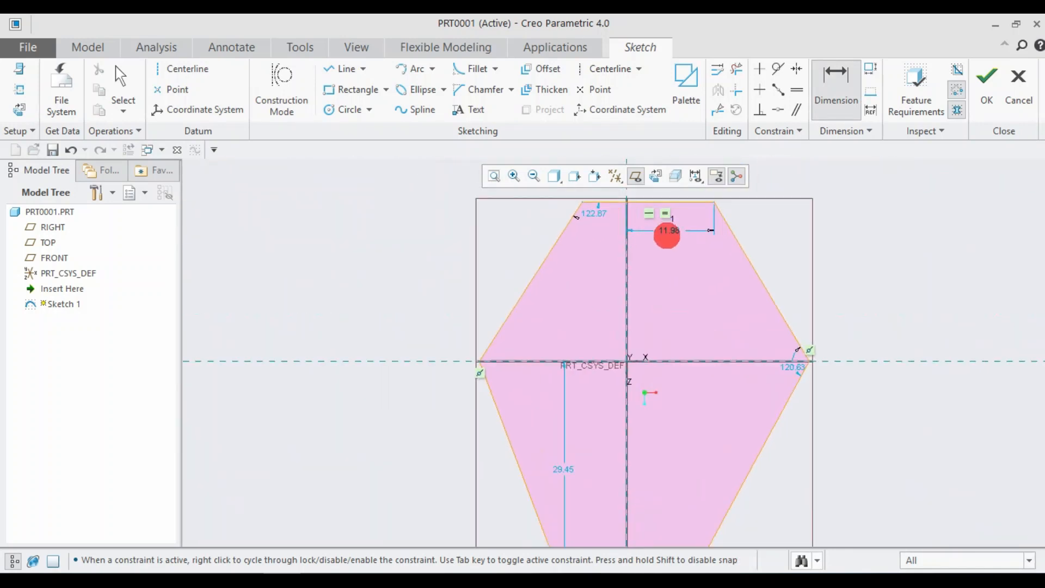
double_click(673, 232)
type("9")
key("Return")
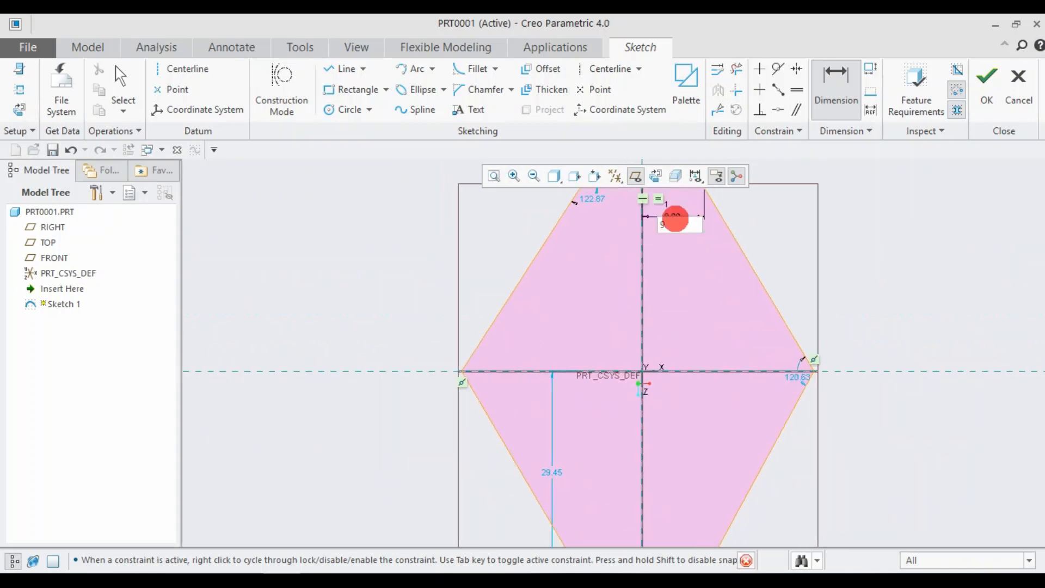
Set the hexagon's upper-left, right and lower-right corner angles to 120 degrees each
scroll(673, 232, "up", 1)
scroll(644, 226, "down", 2)
double_click(562, 236)
key("Return")
scroll(723, 357, "up", 2)
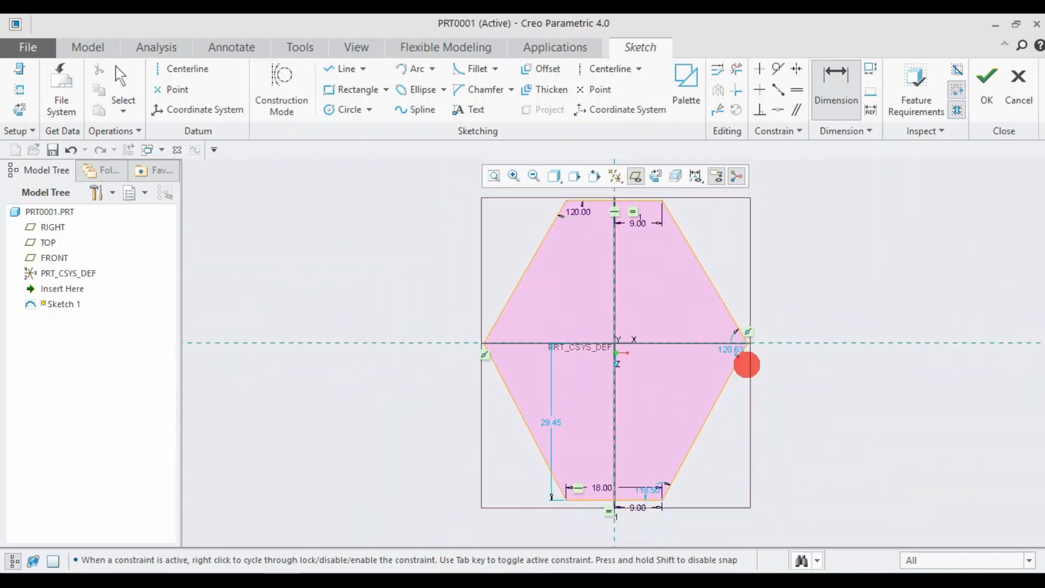
type("120")
key("Return")
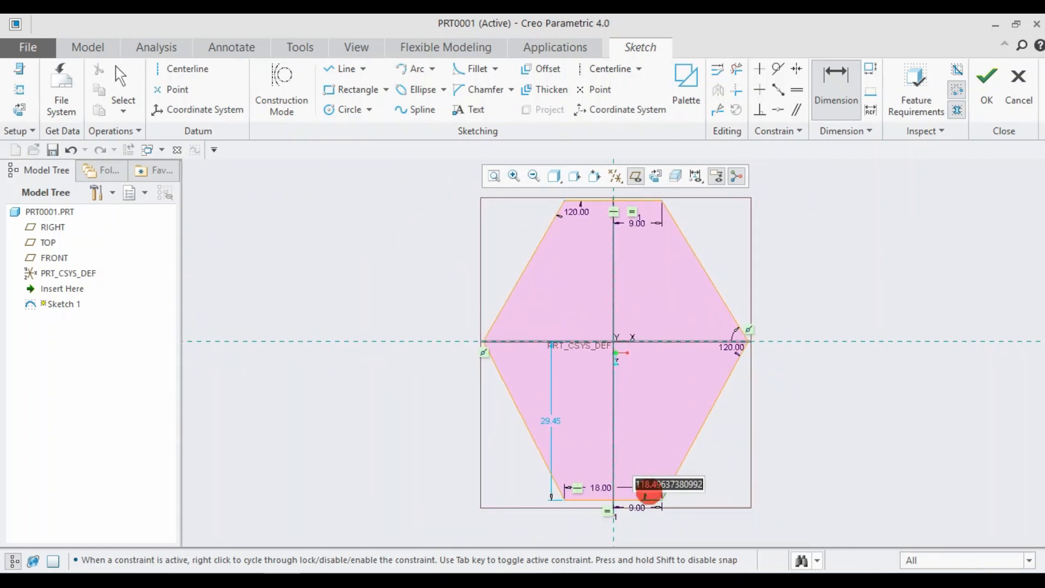
key("Return")
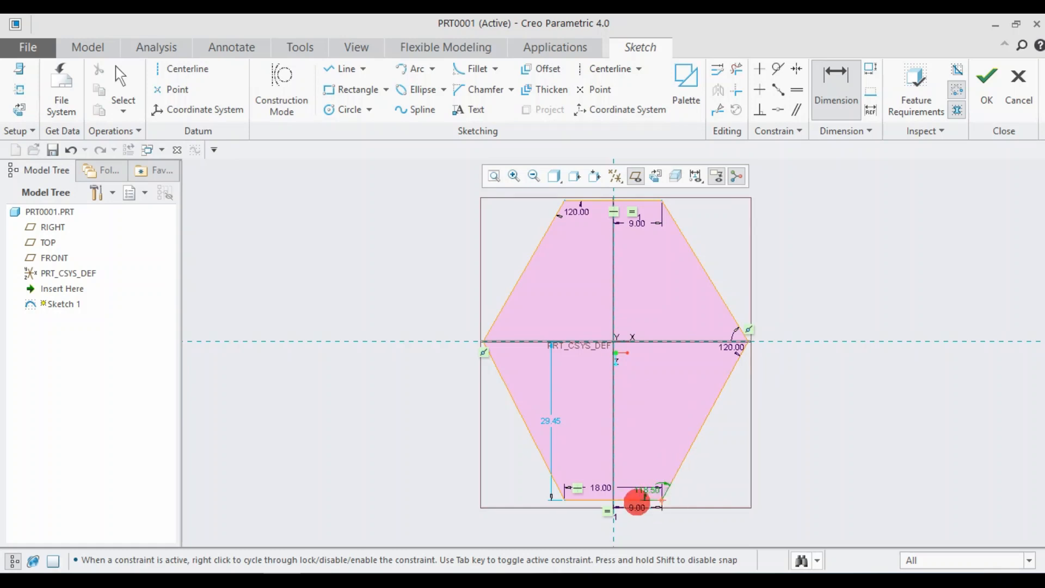
double_click(644, 488)
type("120")
key("Return")
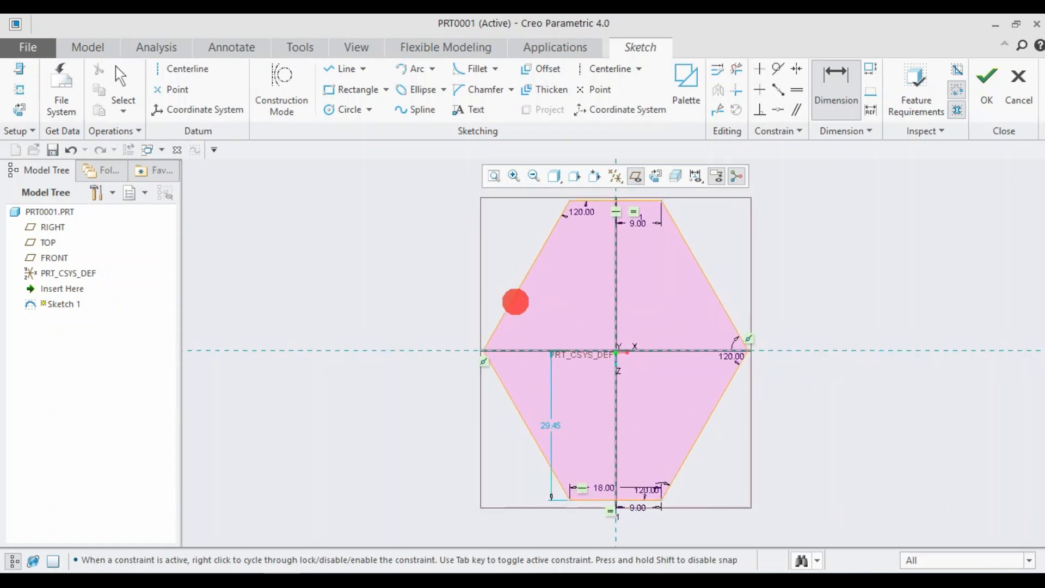
Dimension the hexagon's upper-left slanted edge to 18 mm and finish the sketch
middle_click(513, 270)
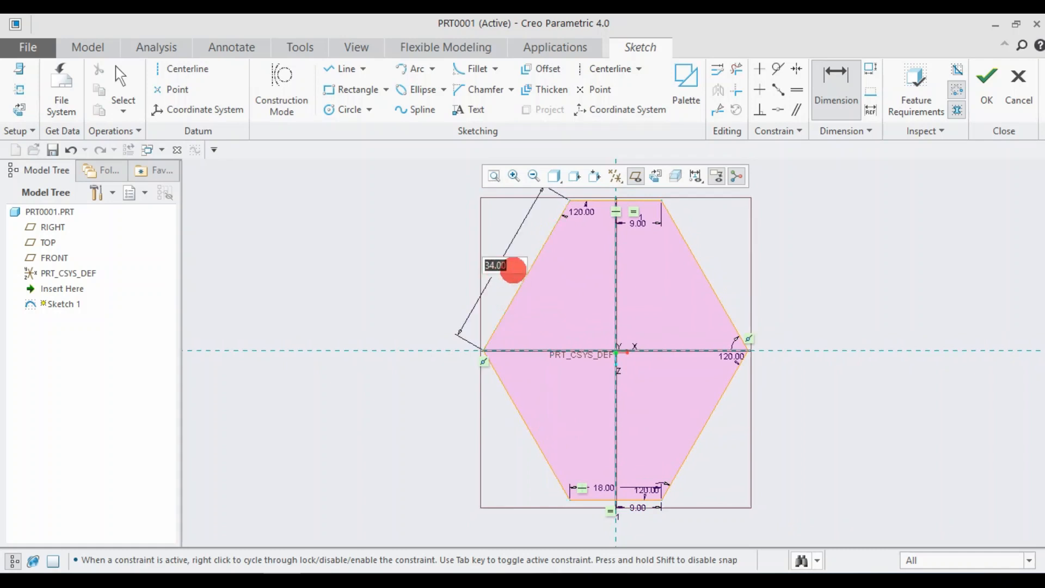
type("18")
key("Return")
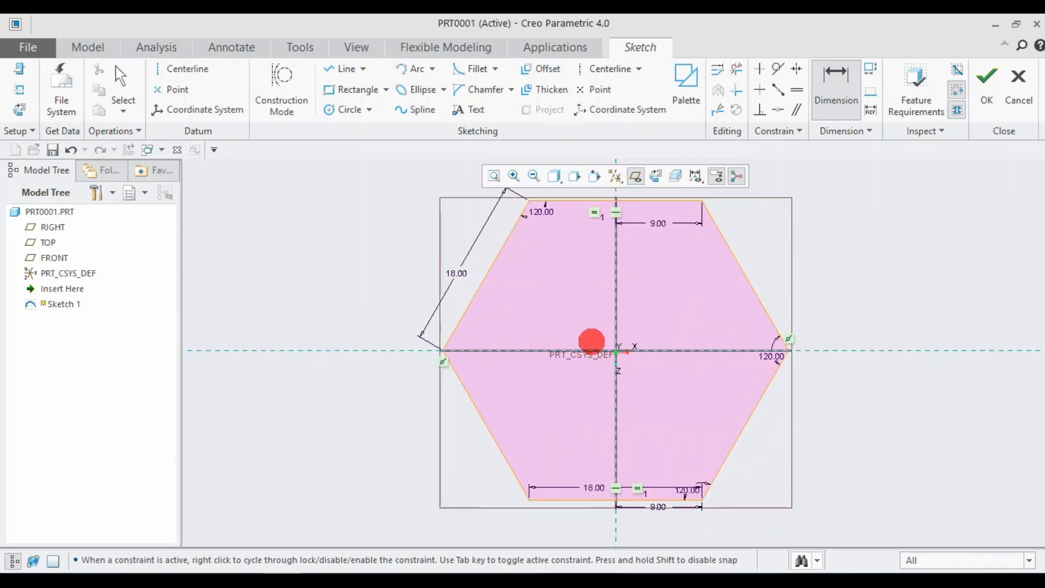
mouse_move(811, 468)
middle_mouse_down()
mouse_move(828, 441)
mouse_move(791, 436)
mouse_move(815, 459)
mouse_move(948, 409)
mouse_move(926, 490)
mouse_move(975, 335)
middle_mouse_up()
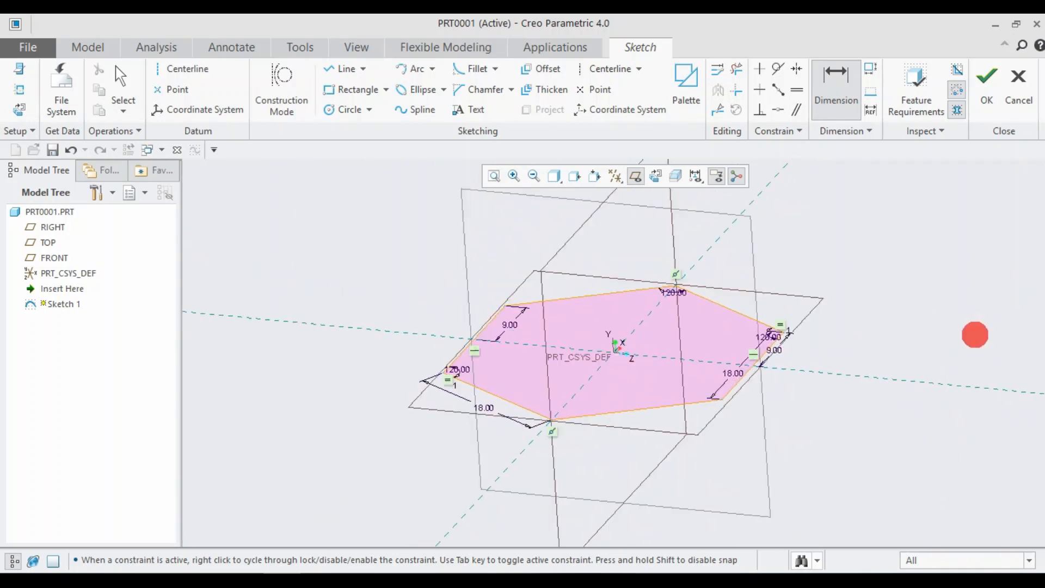
left_click(983, 97)
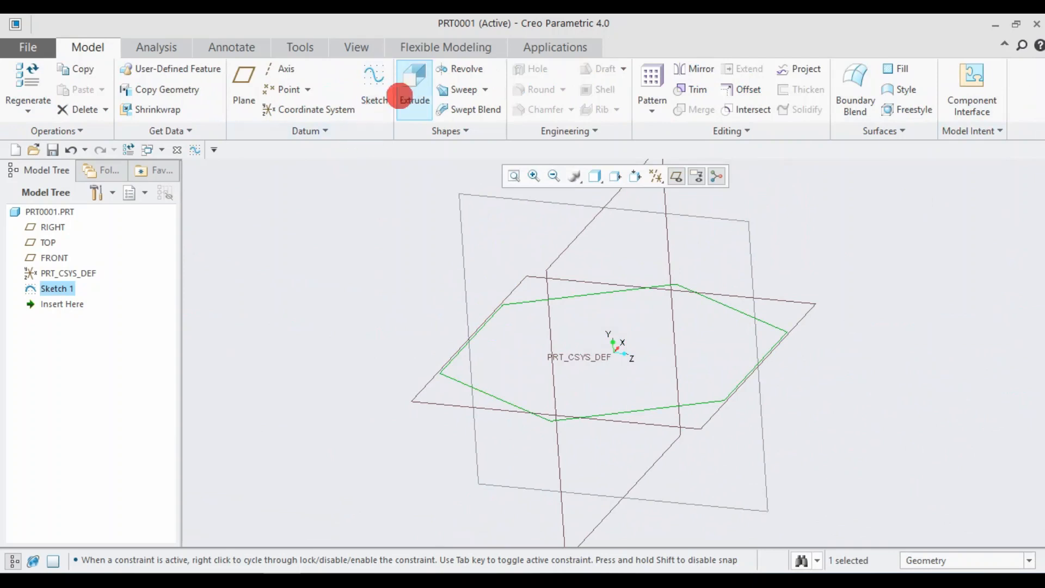
Extrude the hexagon sketch upward as a solid to a depth of 37 mm
left_click(412, 78)
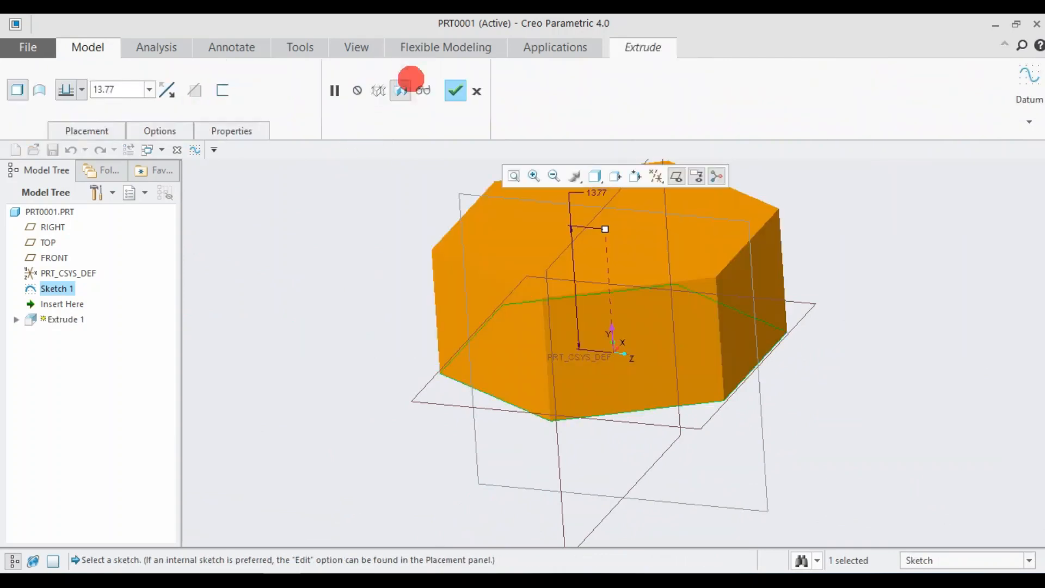
middle_click_drag(443, 338, 575, 207)
scroll(538, 170, "up", 3)
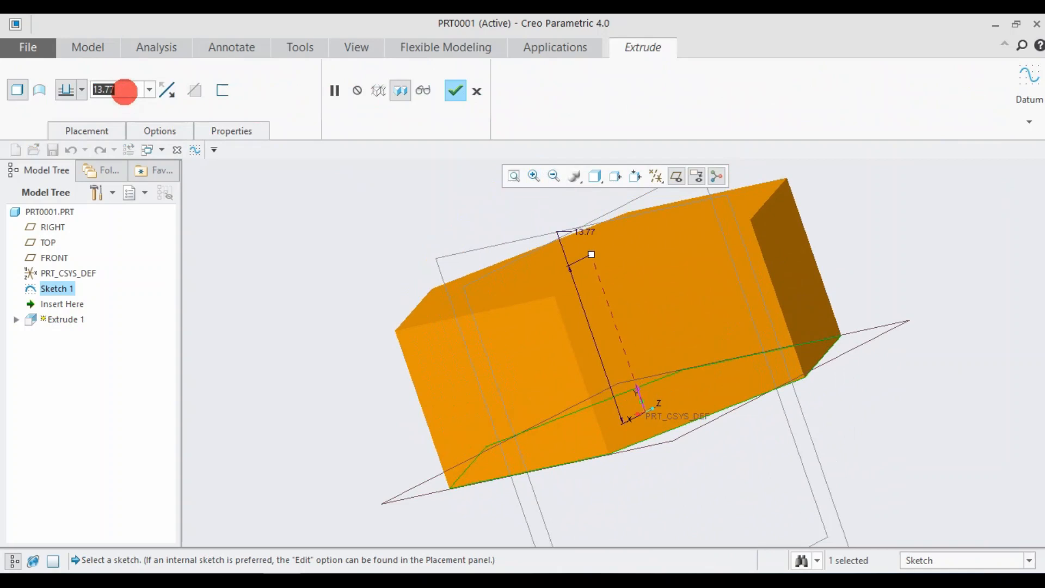
type("37")
key("Return")
scroll(516, 373, "down", 6)
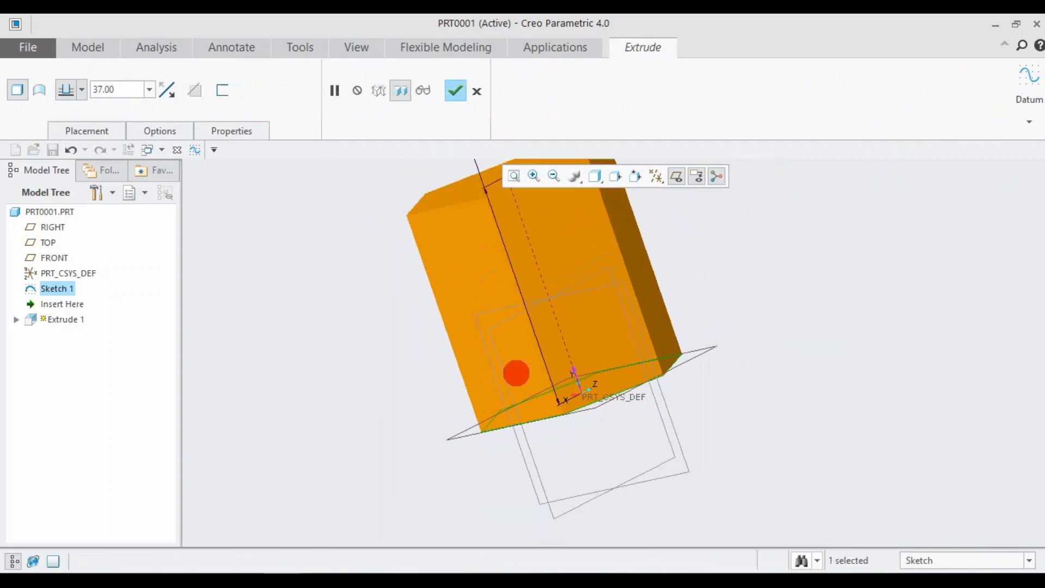
middle_click_drag(412, 306, 519, 320)
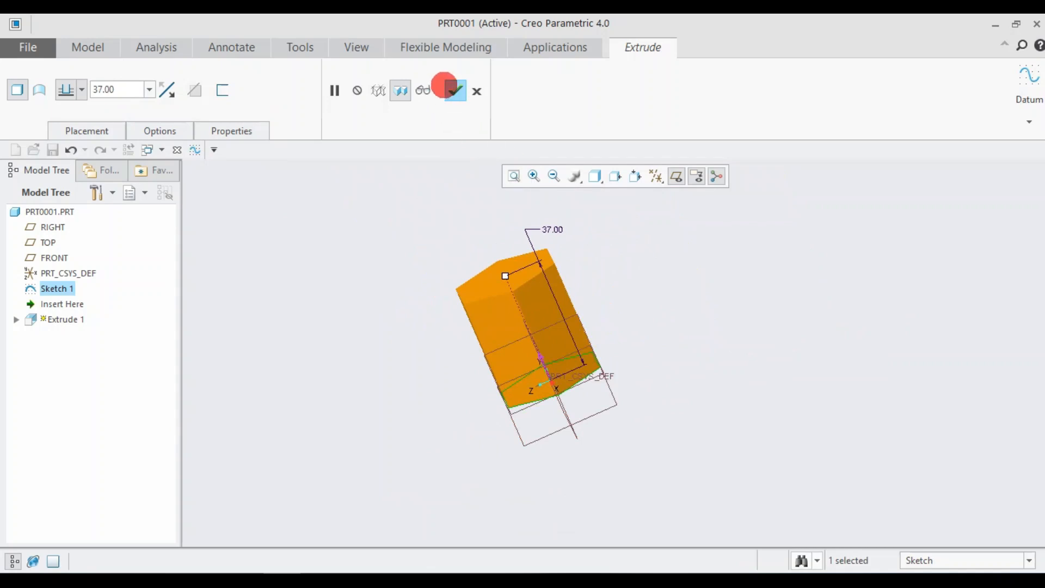
left_click(454, 90)
Start a Draft feature and assign the prism's bottom hexagonal face as the draft hinge
middle_click_drag(425, 311, 538, 230)
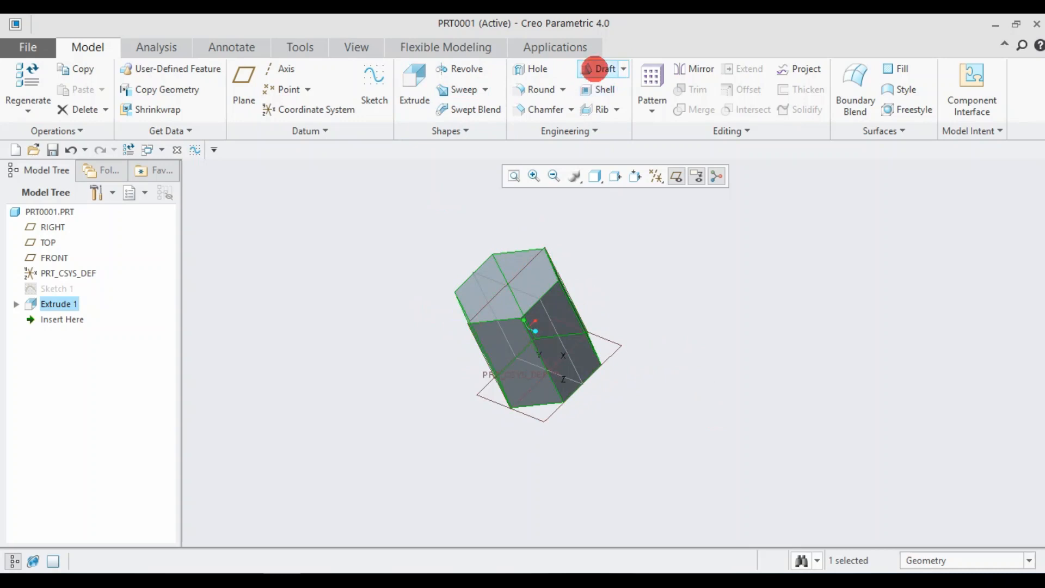
left_click(599, 70)
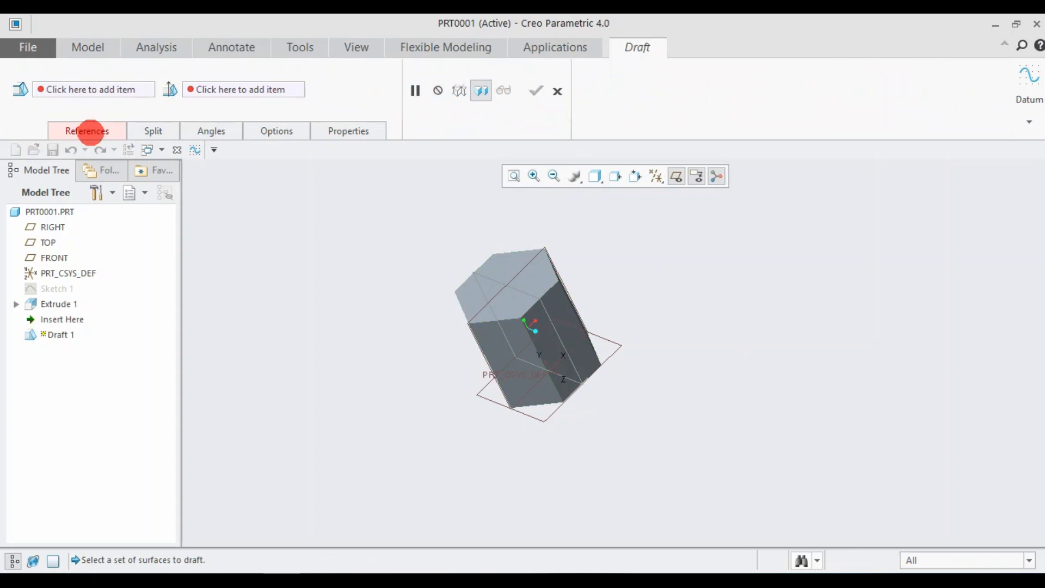
left_click(91, 131)
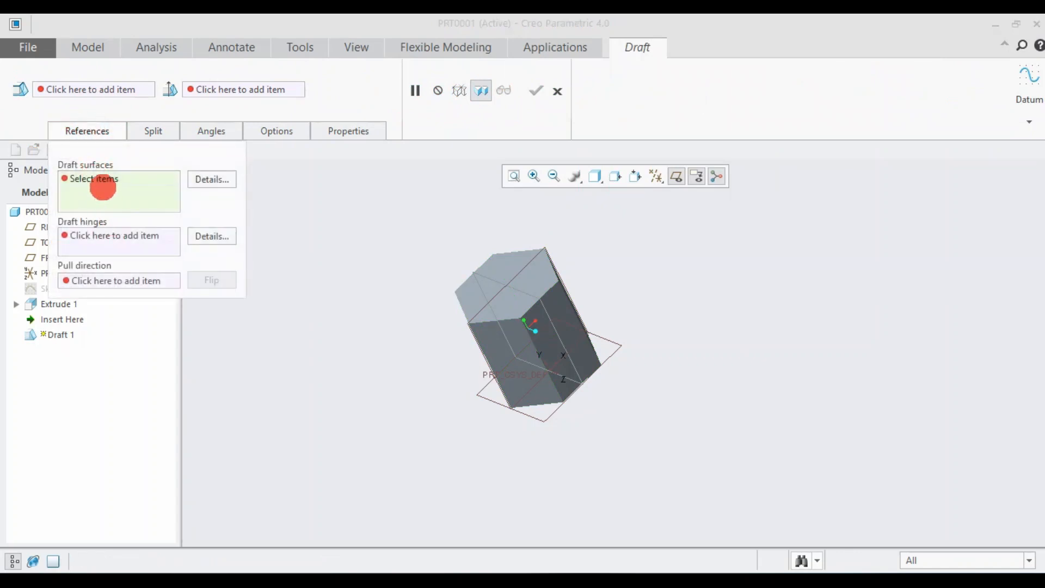
left_click(120, 237)
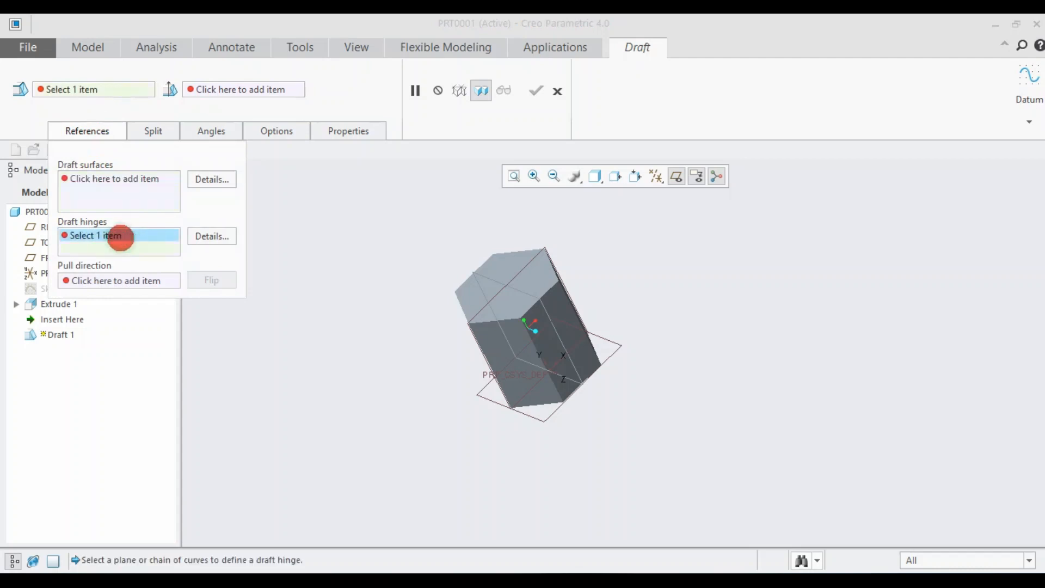
middle_click_drag(437, 407, 501, 373)
left_click(539, 371)
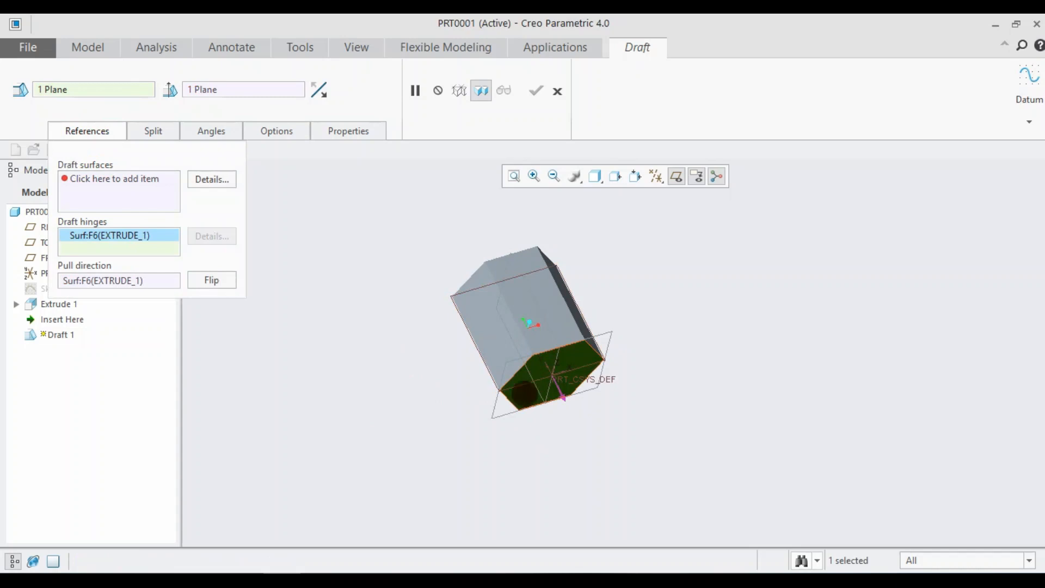
Try reversing the draft's pull direction, and restore the original direction
middle_click_drag(569, 420, 602, 427)
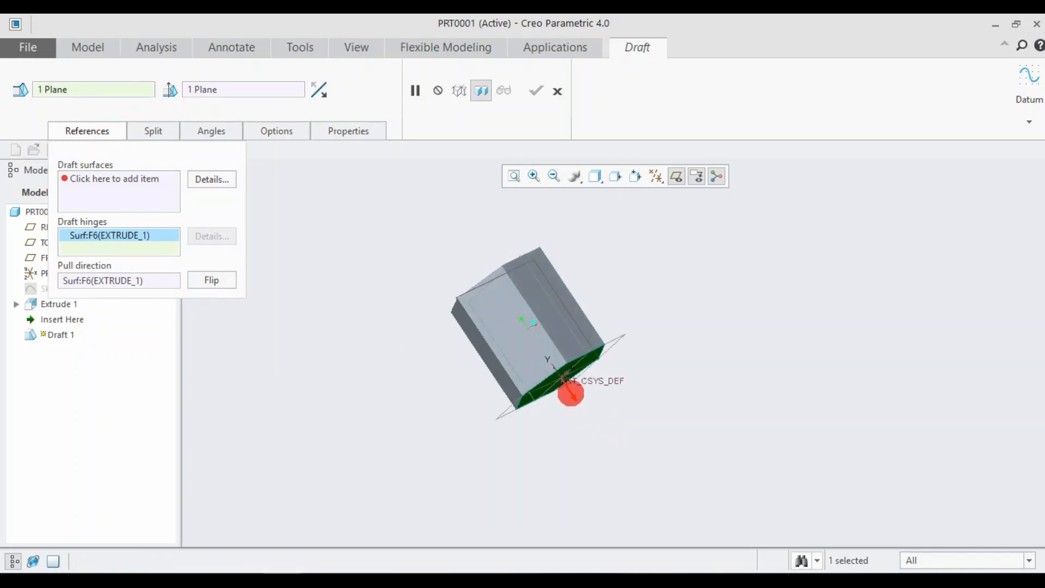
left_click(211, 280)
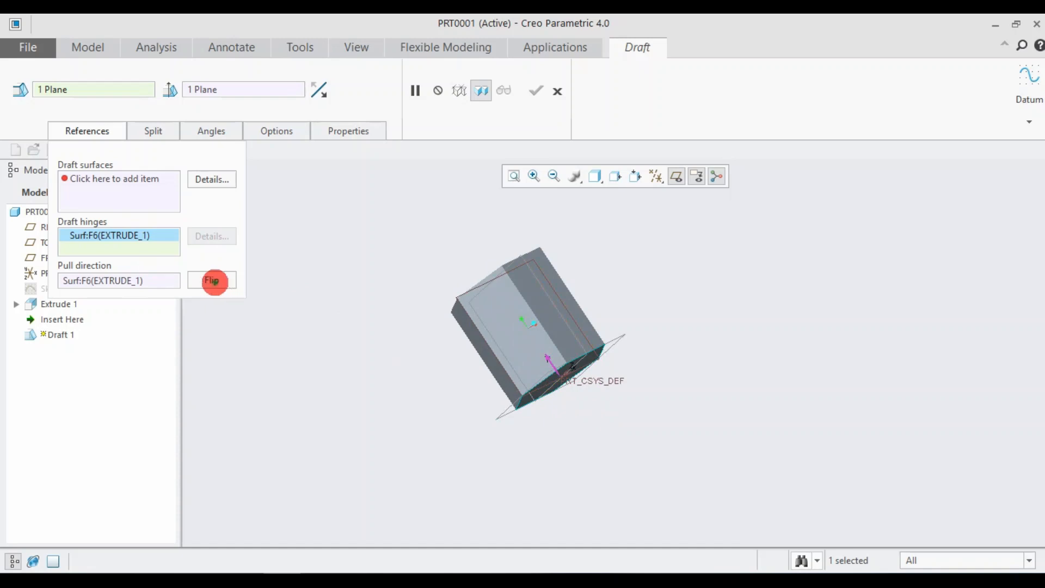
left_click(211, 280)
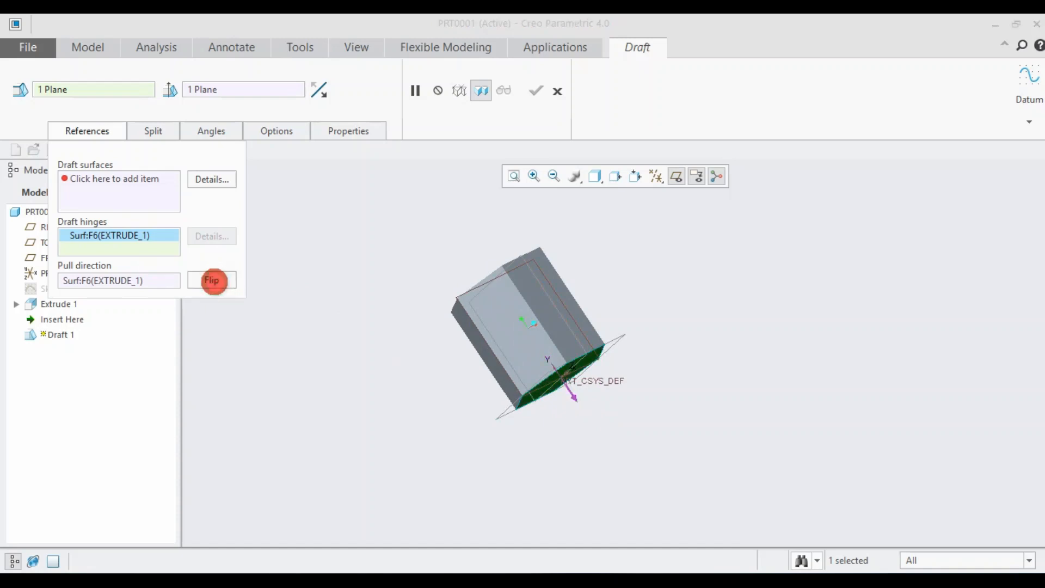
Select all six side faces of the prism as draft surfaces, with the pull direction pointing toward the top face
middle_click_drag(313, 336, 338, 356)
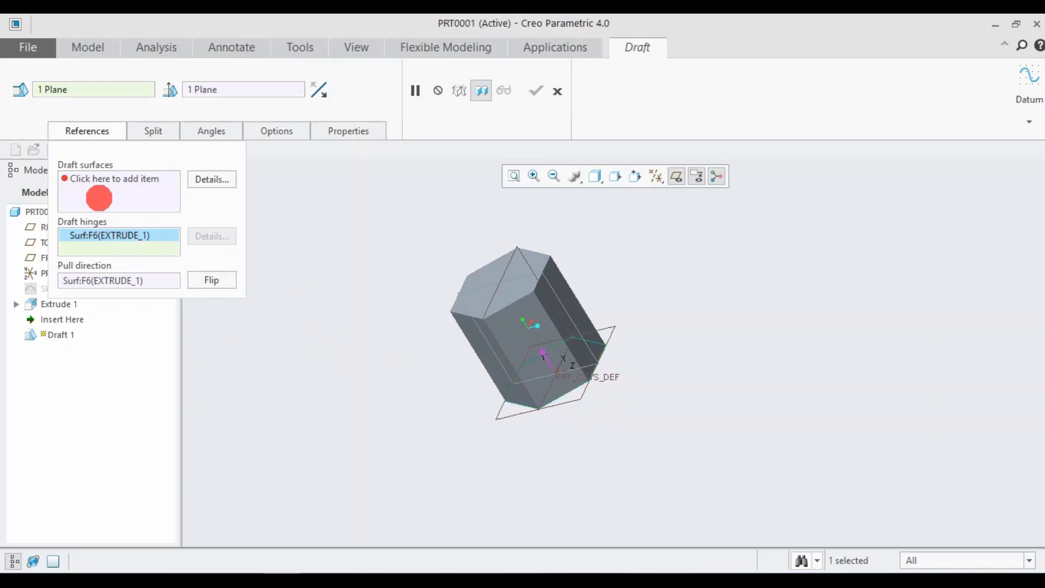
left_click(102, 178)
left_click(531, 345)
middle_click_drag(731, 350, 503, 327)
left_click(503, 326)
left_click(214, 282)
middle_click_drag(467, 423, 485, 345)
left_click(485, 346)
middle_click_drag(569, 390, 650, 237)
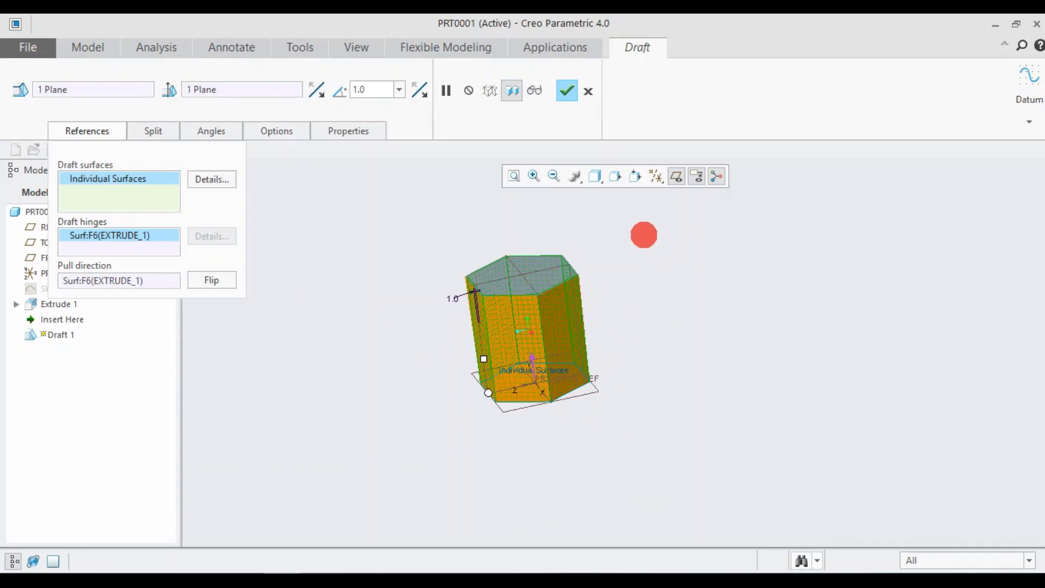
Set the draft angle of the side faces to 9 degrees
left_click(154, 130)
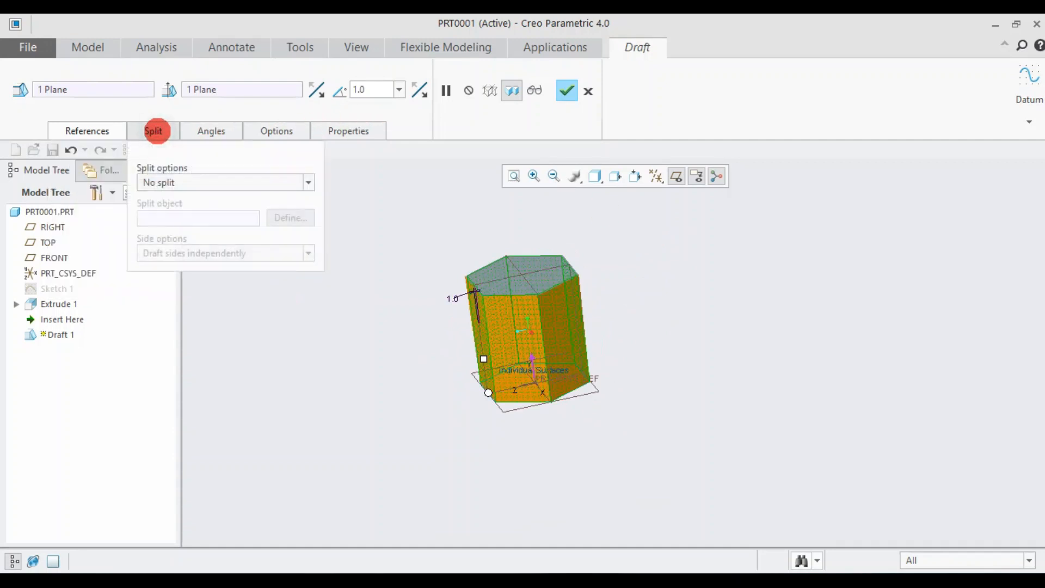
left_click(210, 131)
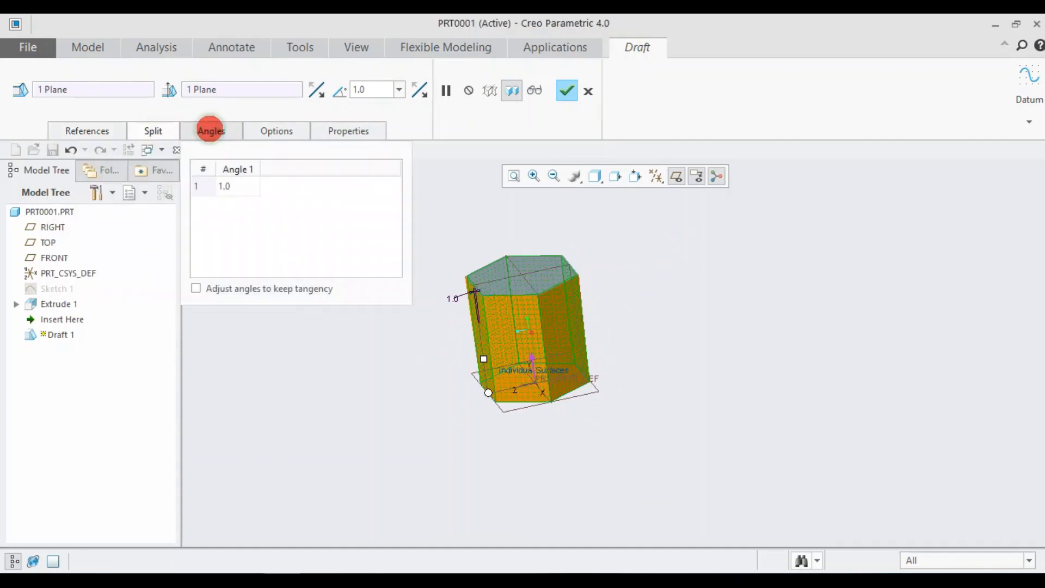
left_click(234, 187)
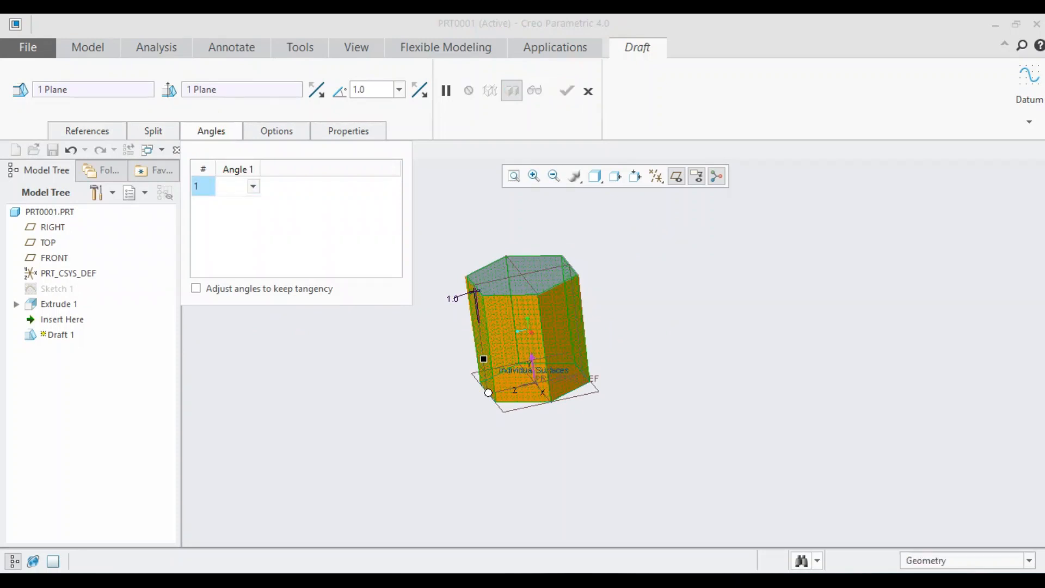
type("9")
key("Return")
middle_click_drag(437, 399, 464, 340)
Try a draft angle of 50 degrees on the side faces and inspect the preview
left_click(245, 186)
left_click(245, 185)
key("BackSpace")
key("BackSpace")
key("BackSpace")
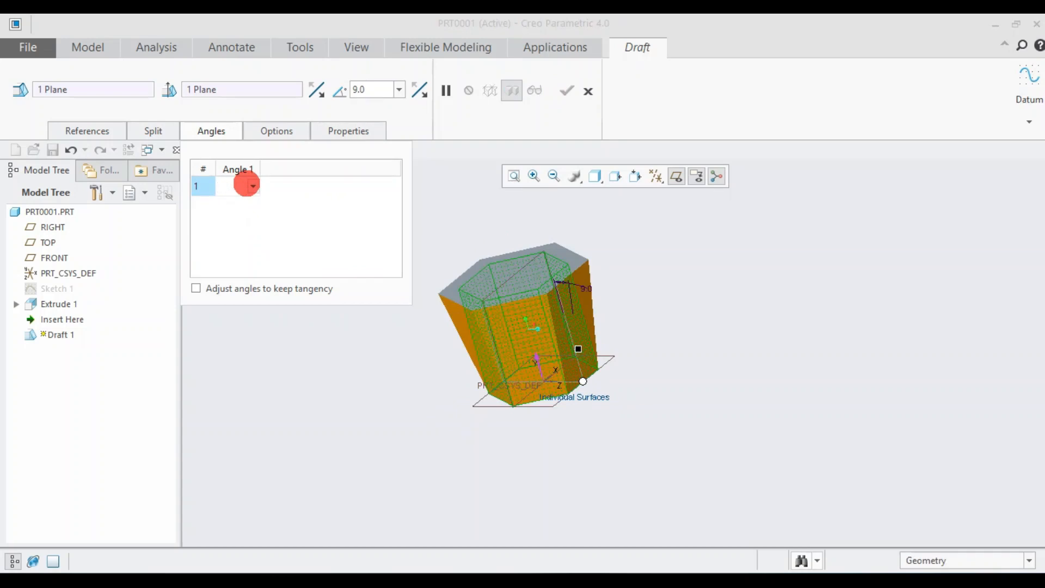
type("50")
key("Return")
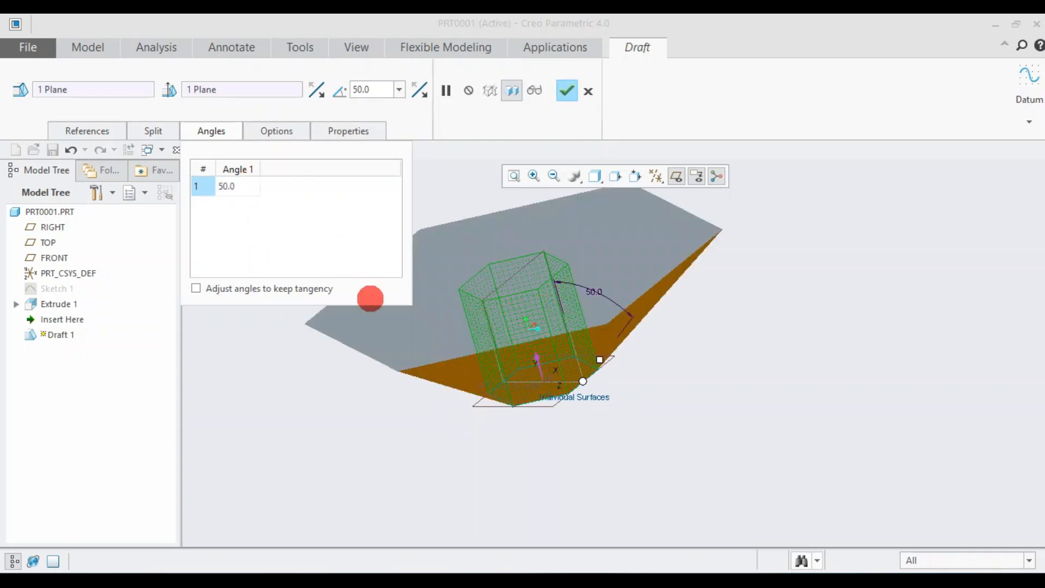
mouse_move(446, 453)
middle_mouse_down()
mouse_move(567, 427)
mouse_move(555, 467)
mouse_move(541, 420)
mouse_move(550, 420)
mouse_move(485, 420)
mouse_move(573, 359)
mouse_move(583, 425)
mouse_move(473, 366)
mouse_move(567, 333)
mouse_move(586, 232)
mouse_move(569, 205)
mouse_move(603, 271)
middle_mouse_up()
mouse_move(605, 287)
middle_mouse_down()
mouse_move(539, 273)
mouse_move(567, 289)
mouse_move(595, 245)
mouse_move(615, 279)
middle_mouse_up()
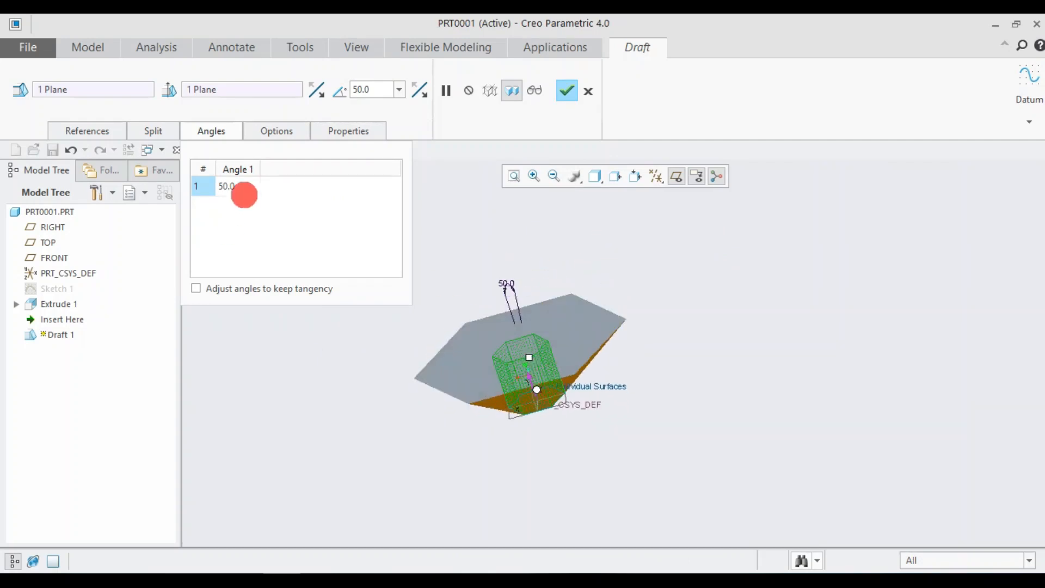
Return the draft angle to 9 degrees and complete the draft
left_click(246, 185)
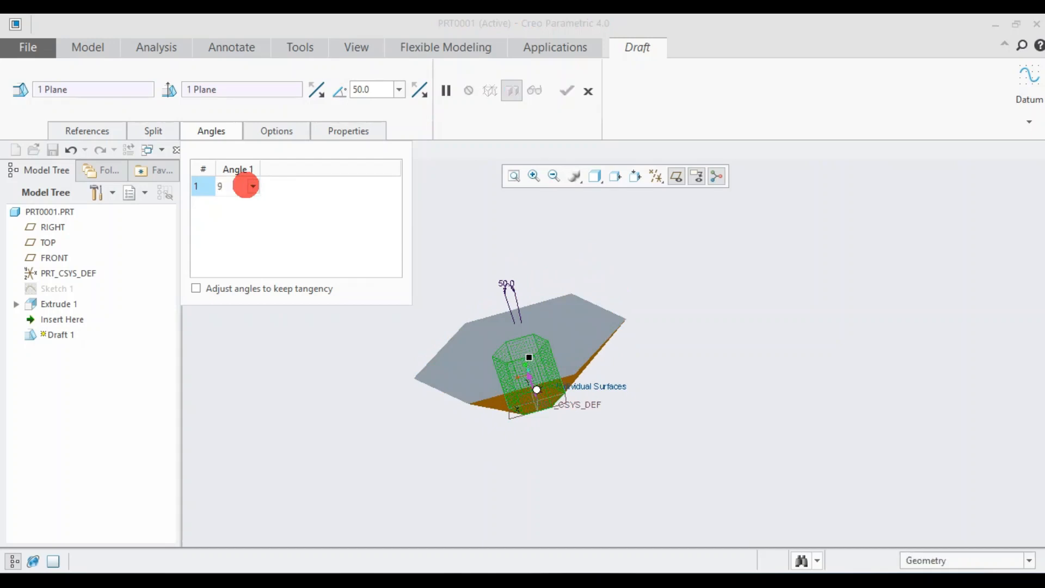
type("9")
key("Return")
mouse_move(513, 365)
middle_mouse_down()
mouse_move(522, 376)
mouse_move(517, 361)
middle_mouse_up()
scroll(511, 299, "up", 2)
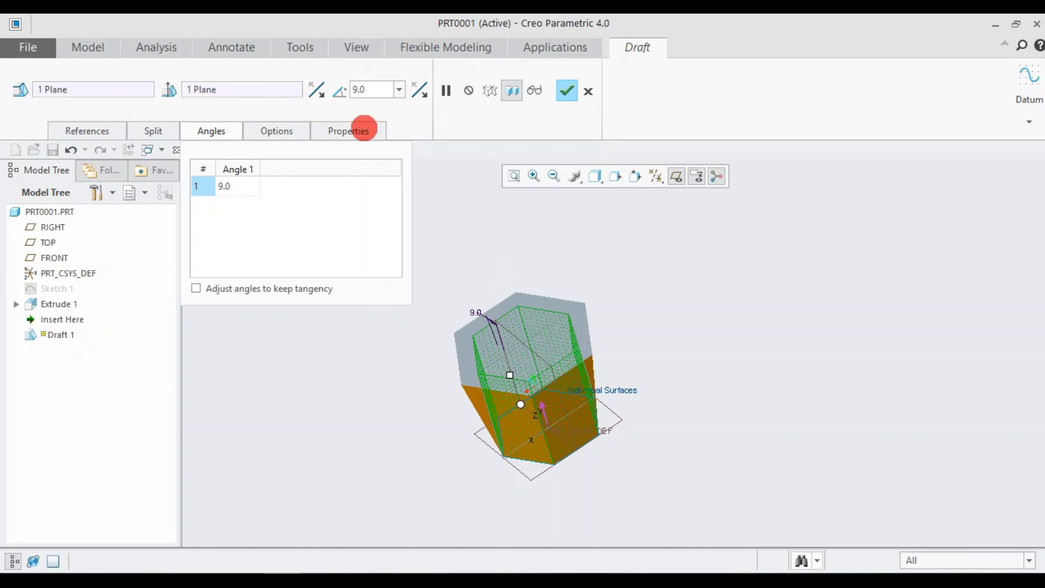
left_click(565, 92)
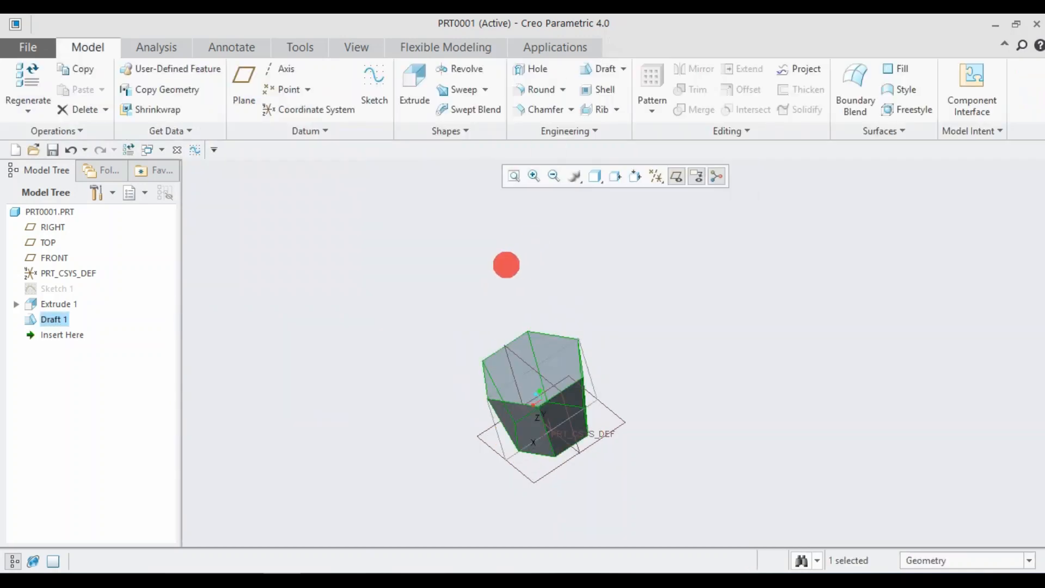
Start a Shell feature on the drafted prism and remove its larger top hexagonal face
middle_click_drag(498, 265, 480, 368)
scroll(484, 392, "up", 3)
middle_click_drag(488, 418, 413, 347)
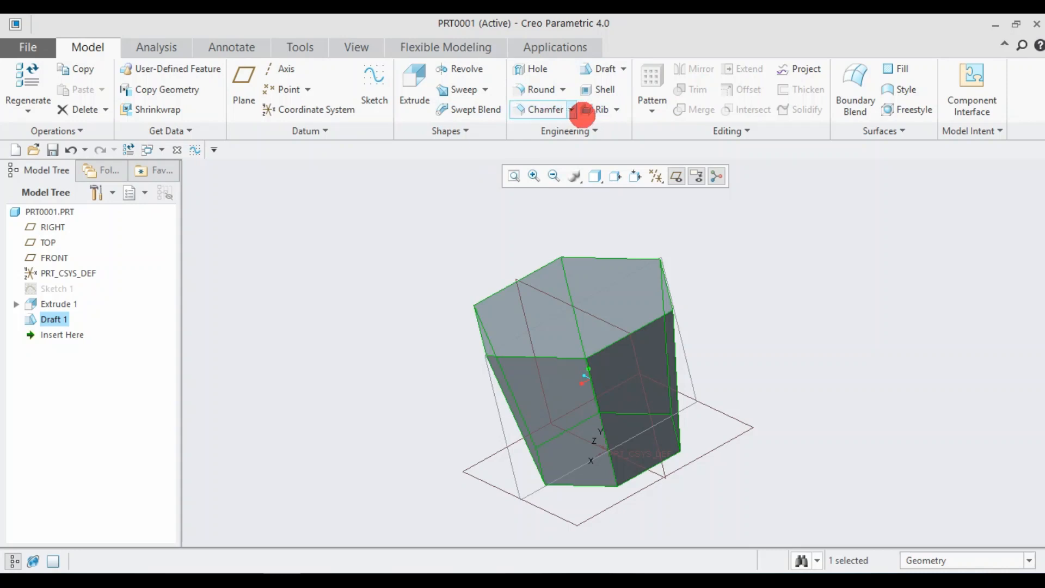
left_click(593, 90)
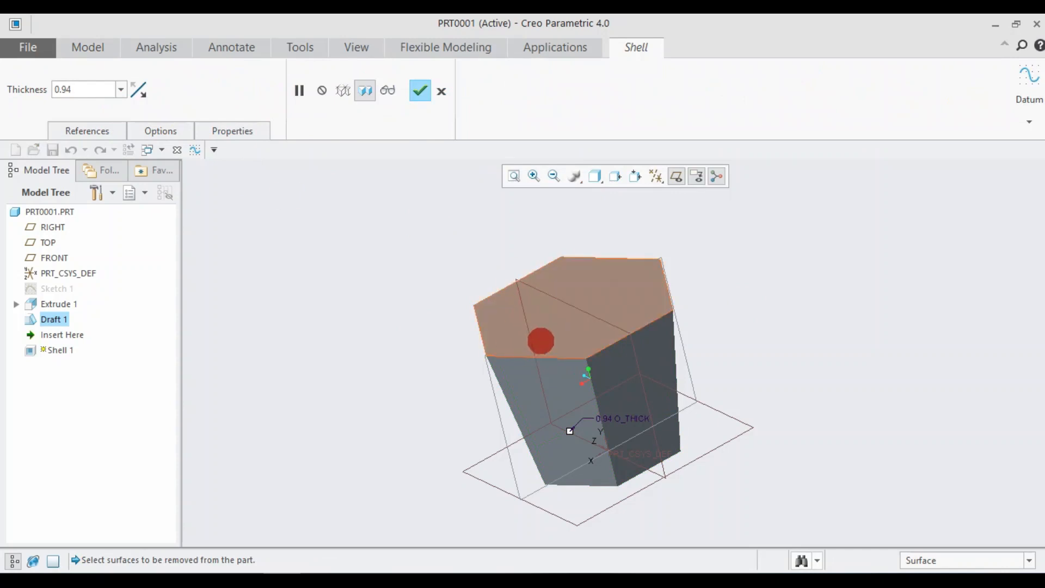
left_click(541, 341)
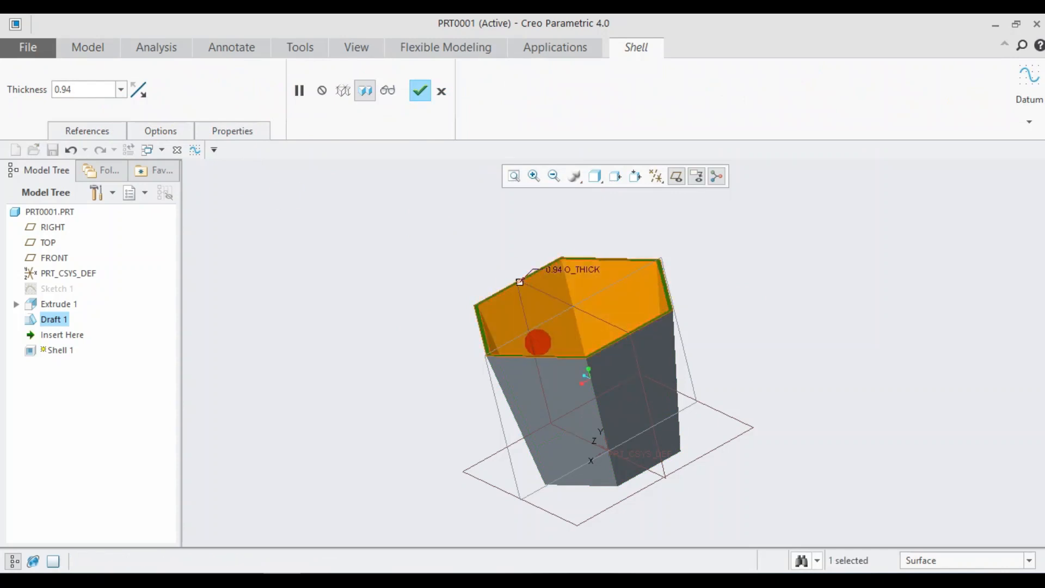
middle_click_drag(490, 242, 660, 288)
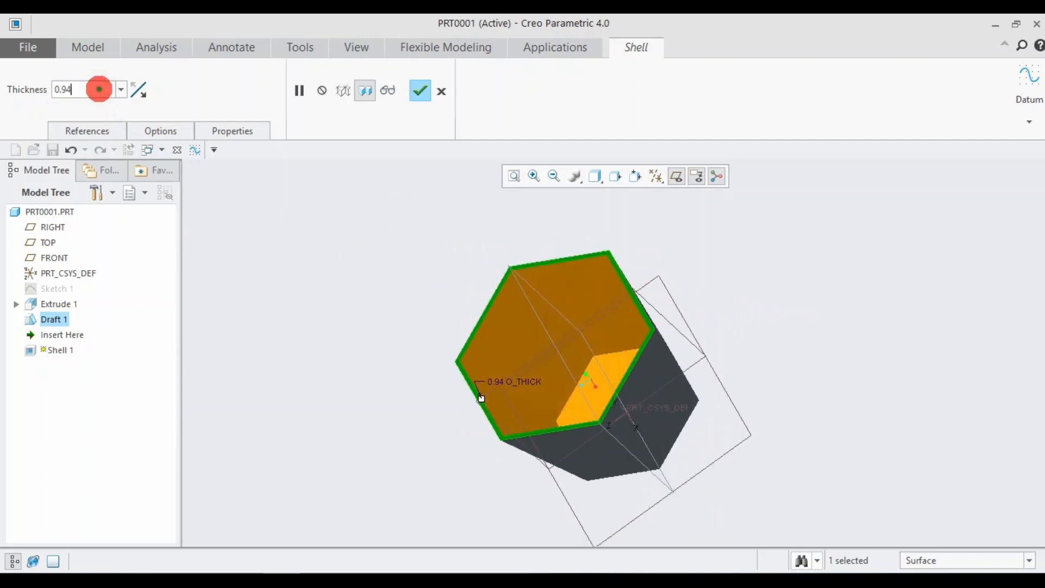
Try a shell wall thickness of 1
type("1")
key("Return")
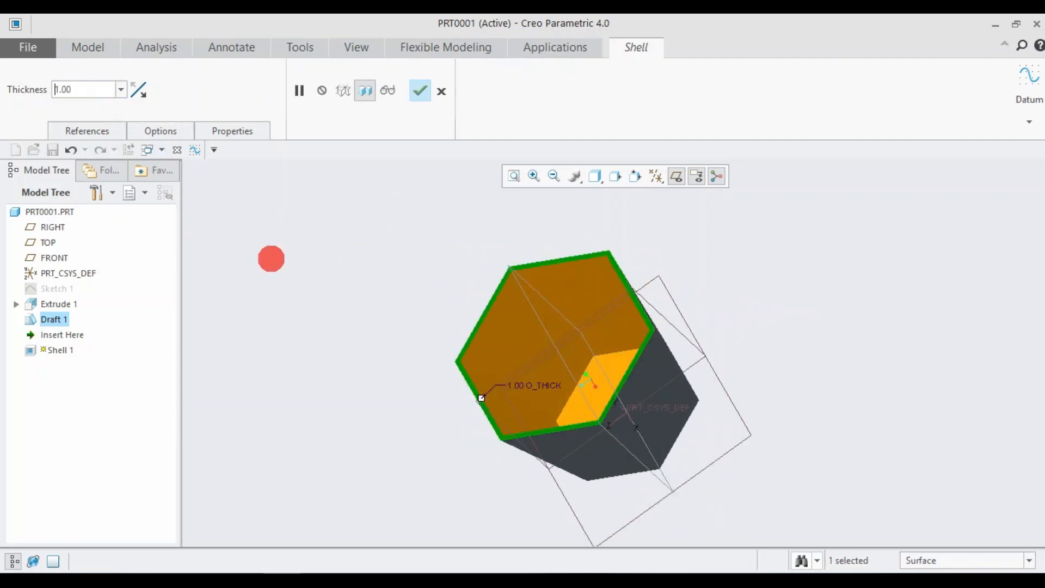
scroll(468, 403, "down", 3)
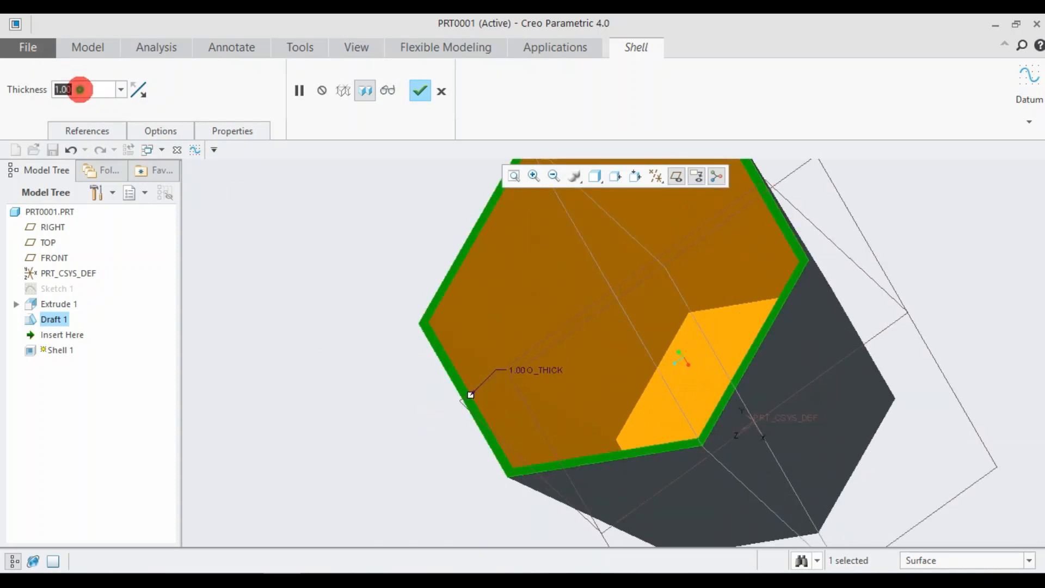
Set the shell wall thickness to 0.80 and inspect the cup's rim
type("0.8")
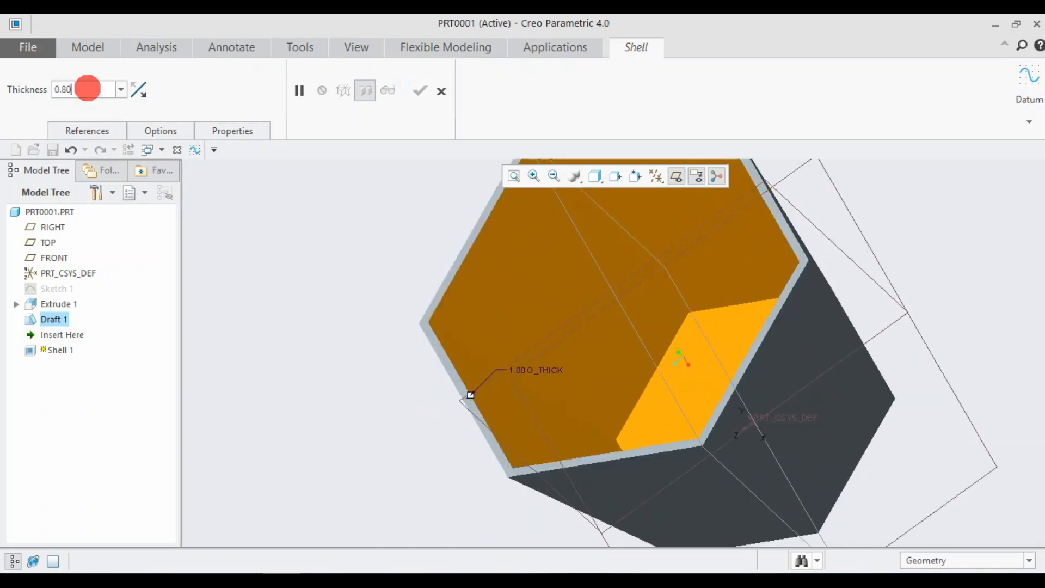
type("0")
key("Return")
key("ctrl+d")
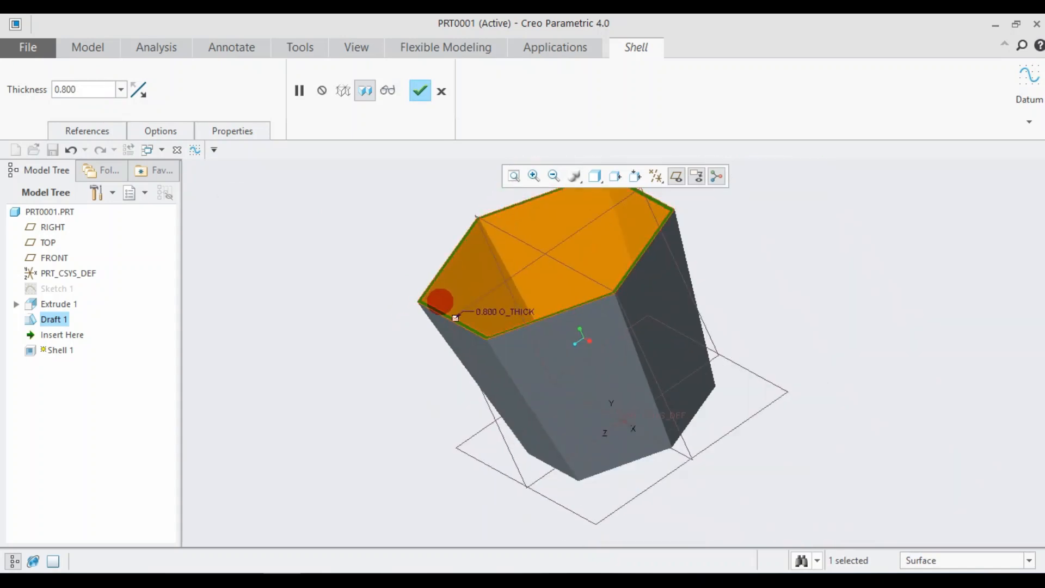
mouse_move(420, 248)
middle_mouse_down()
mouse_move(479, 254)
mouse_move(455, 269)
middle_mouse_up()
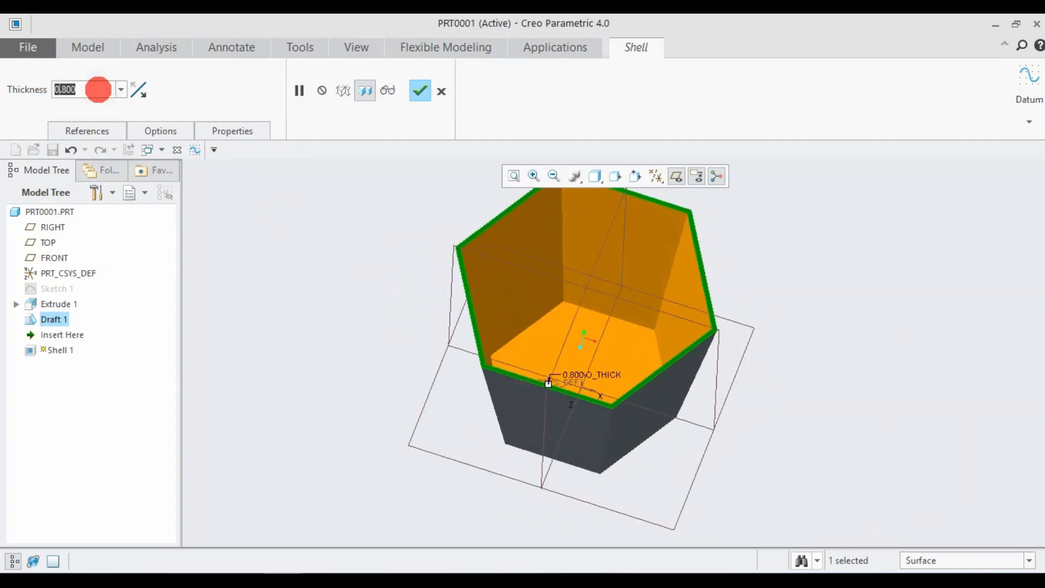
Try a thinner shell wall thickness of 0.50
type("0.50")
key("Return")
middle_click_drag(441, 279, 427, 299)
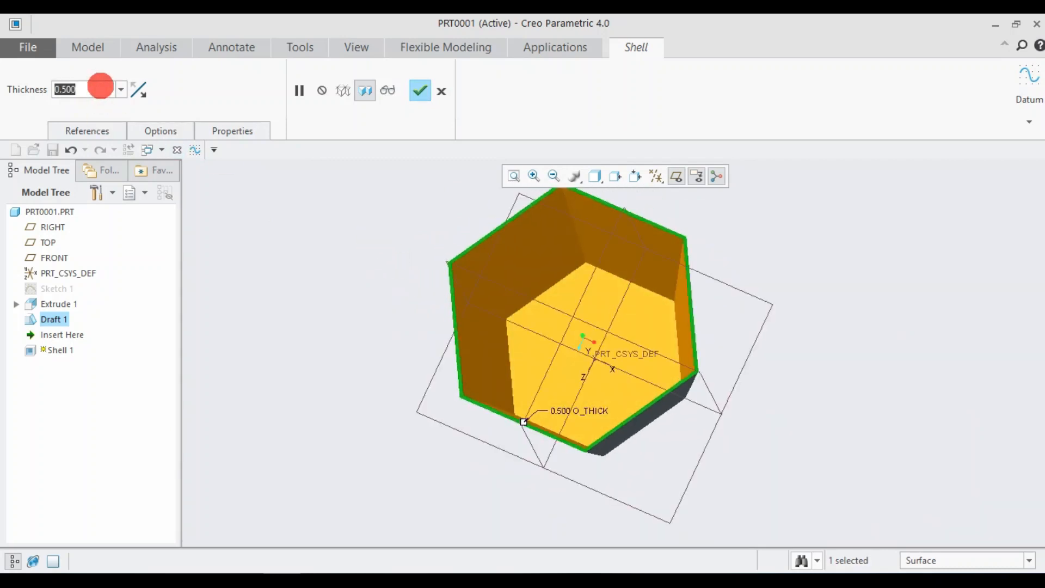
Return the shell wall thickness to 0.80 and complete the shell
type("0")
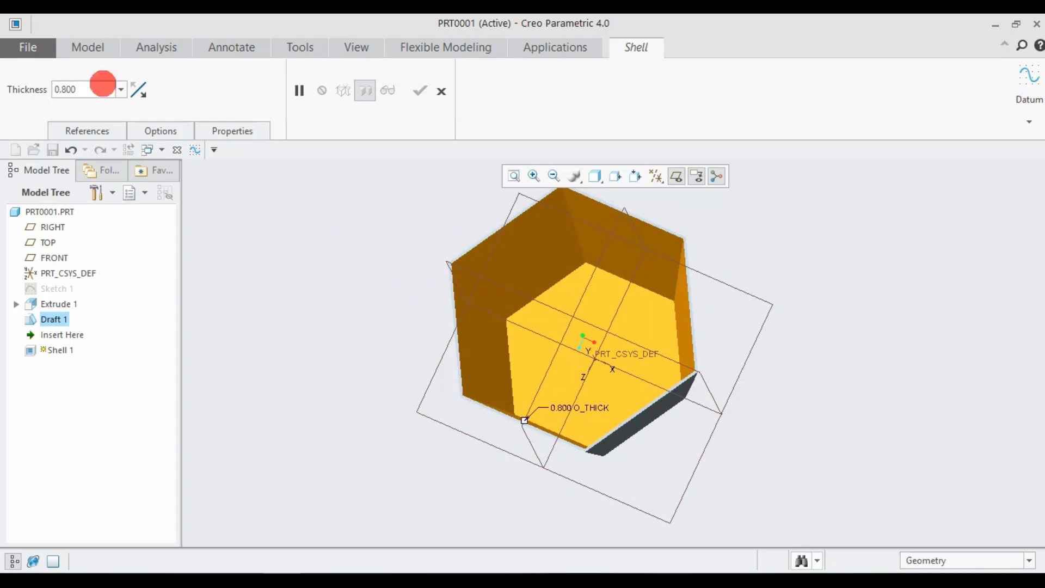
key("Return")
middle_click_drag(313, 264, 279, 189)
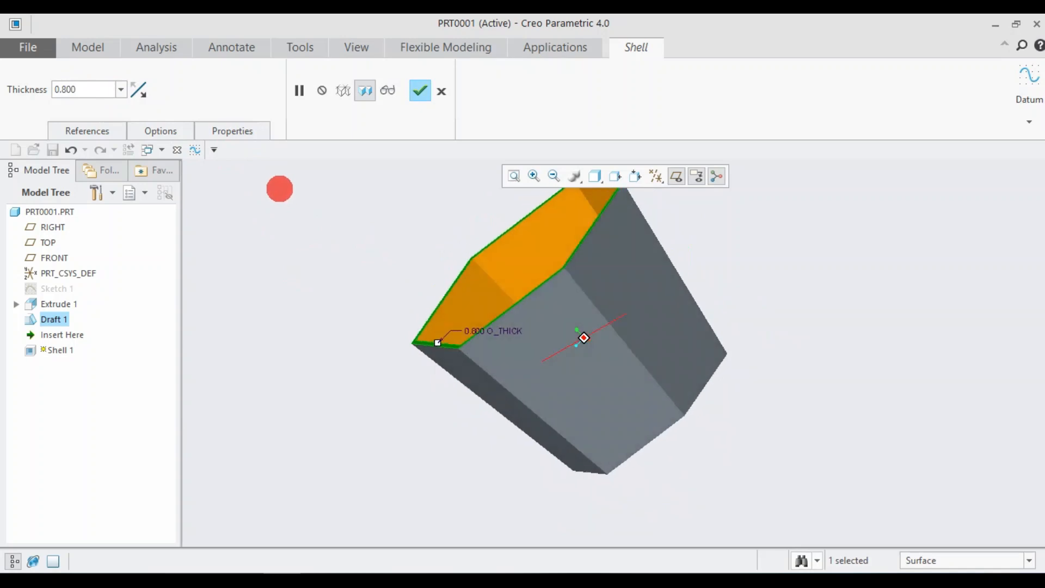
left_click(419, 90)
Start a D x D edge chamfer of 0.90 on one outer edge of the cup's bottom face
middle_click_drag(443, 268, 383, 234)
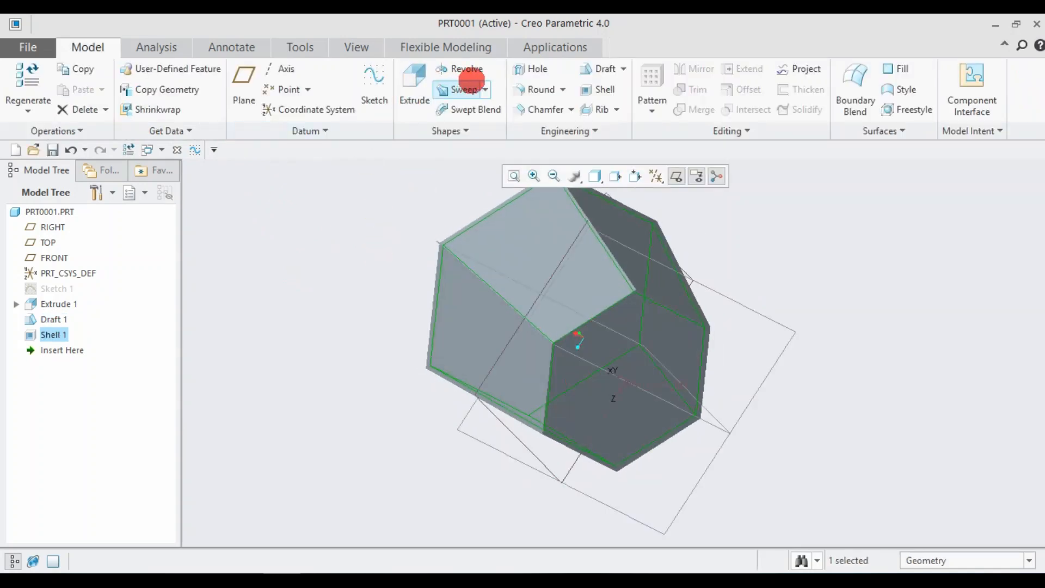
left_click(527, 109)
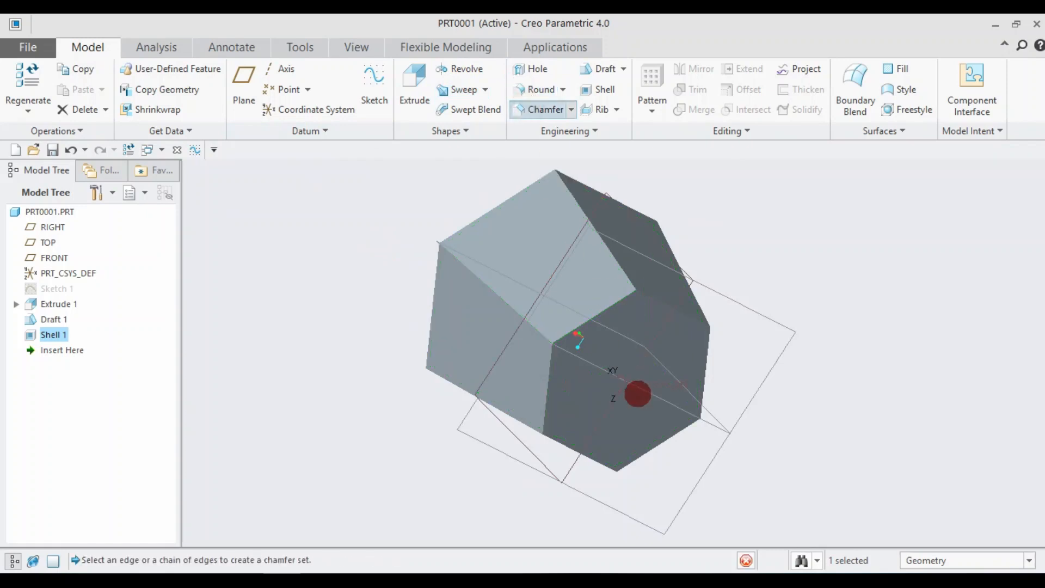
left_click(611, 320)
left_click(85, 131)
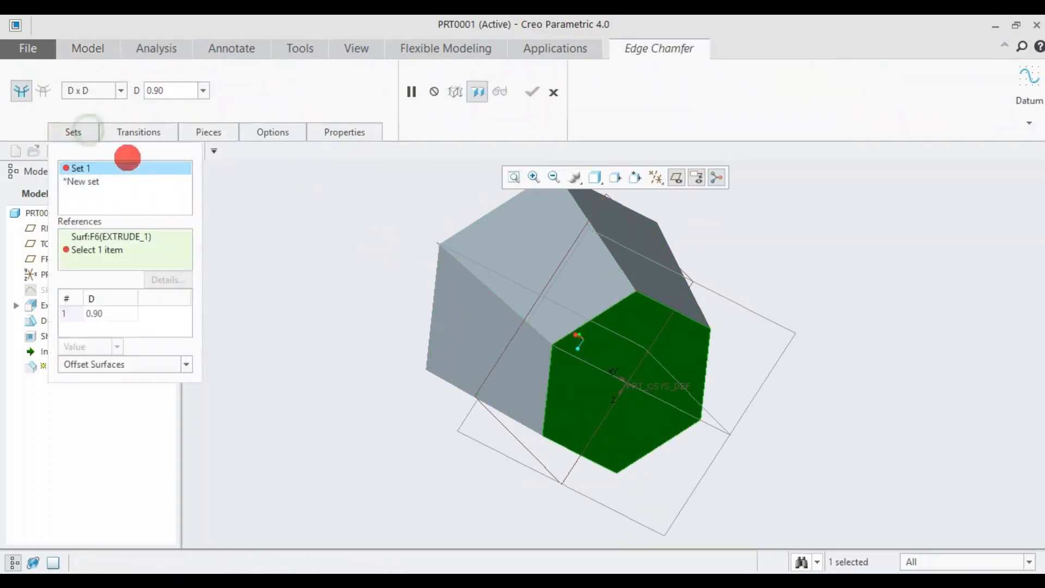
left_click(593, 318)
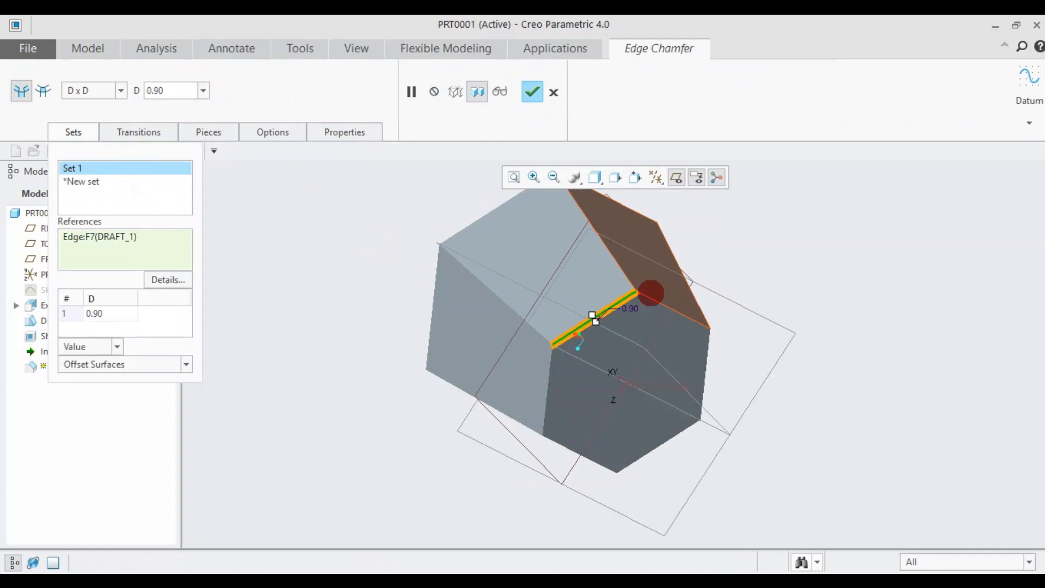
Add the remaining five outer bottom edges to the 0.90 chamfer and complete it
left_click(652, 299)
middle_click_drag(867, 357, 838, 345)
left_click(654, 363)
left_click(635, 420)
middle_click_drag(634, 420, 544, 392)
left_click(510, 352)
middle_click_drag(407, 361, 538, 245)
scroll(539, 245, "down", 1)
scroll(538, 245, "up", 3)
middle_click_drag(699, 250, 561, 230)
scroll(560, 230, "down", 3)
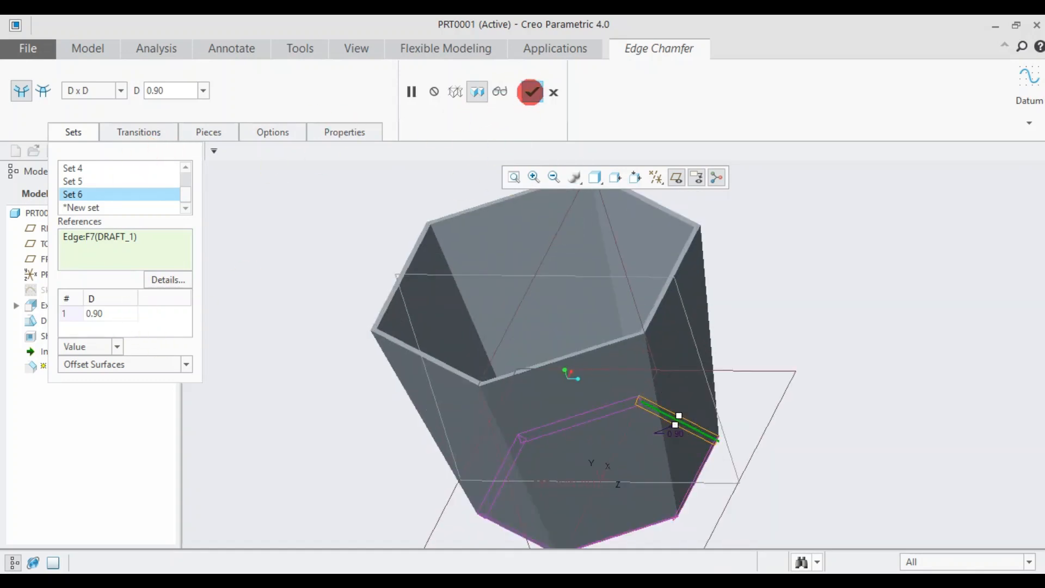
left_click(532, 91)
Start a Round with radius 0.90 on two adjacent outer edges of the cup's open rim
mouse_move(537, 457)
middle_mouse_down()
mouse_move(509, 392)
mouse_move(536, 444)
mouse_move(527, 404)
mouse_move(425, 317)
middle_mouse_up()
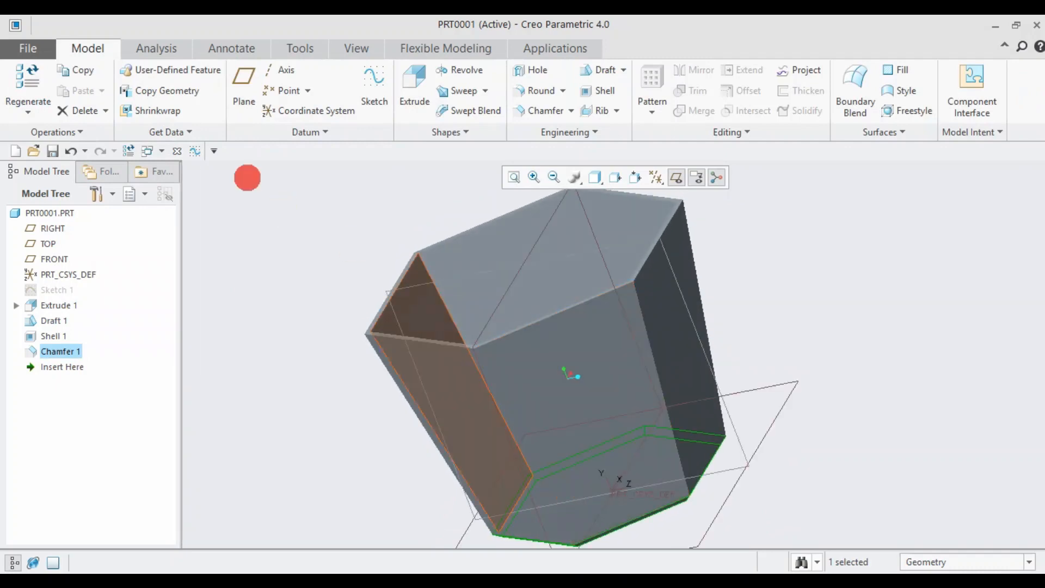
left_click(529, 90)
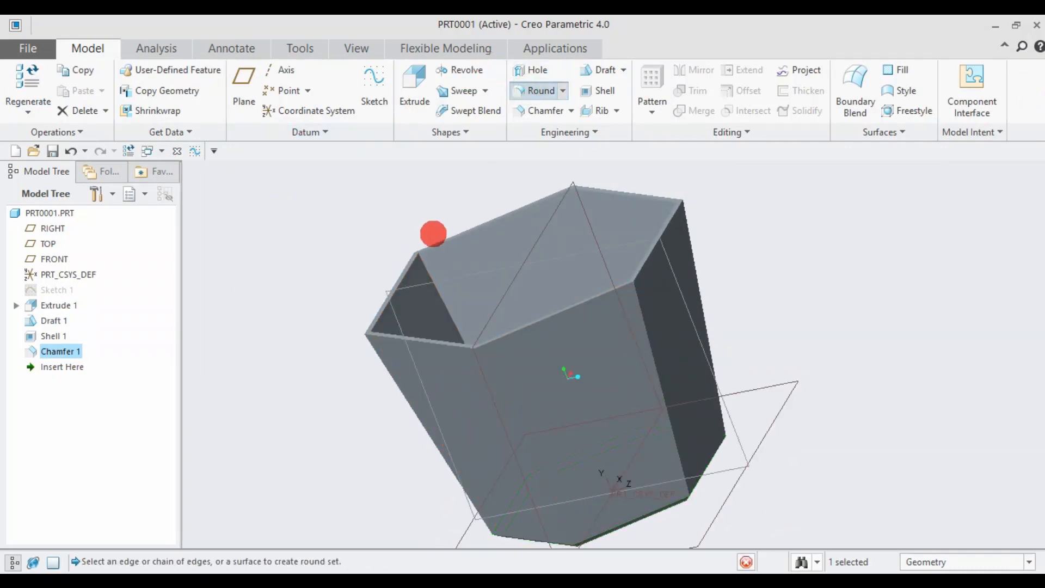
scroll(366, 310, "down", 3)
left_click(389, 323)
middle_click_drag(378, 366, 657, 469)
left_click(658, 469)
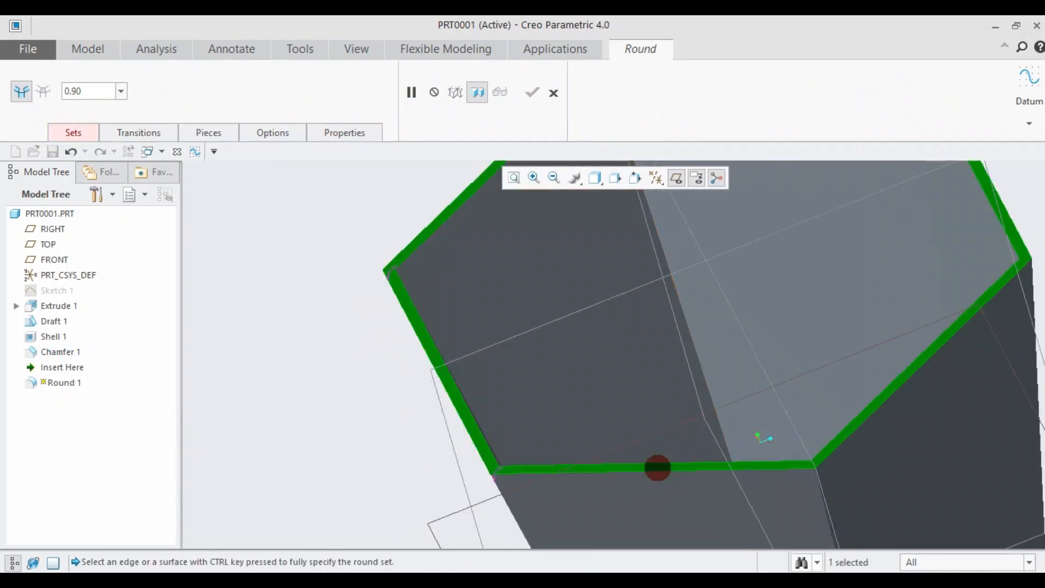
left_click(82, 138)
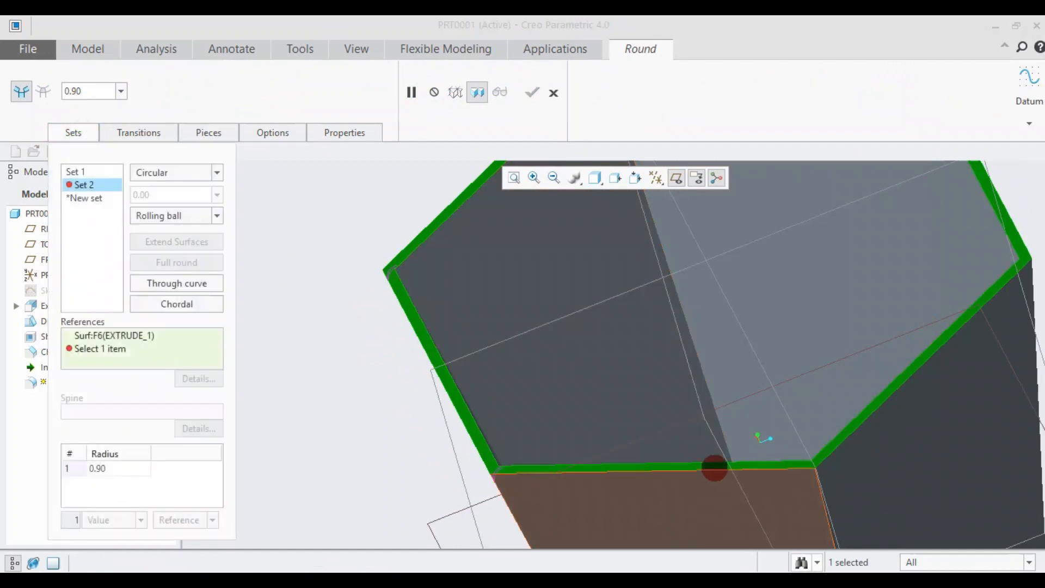
left_click(792, 469)
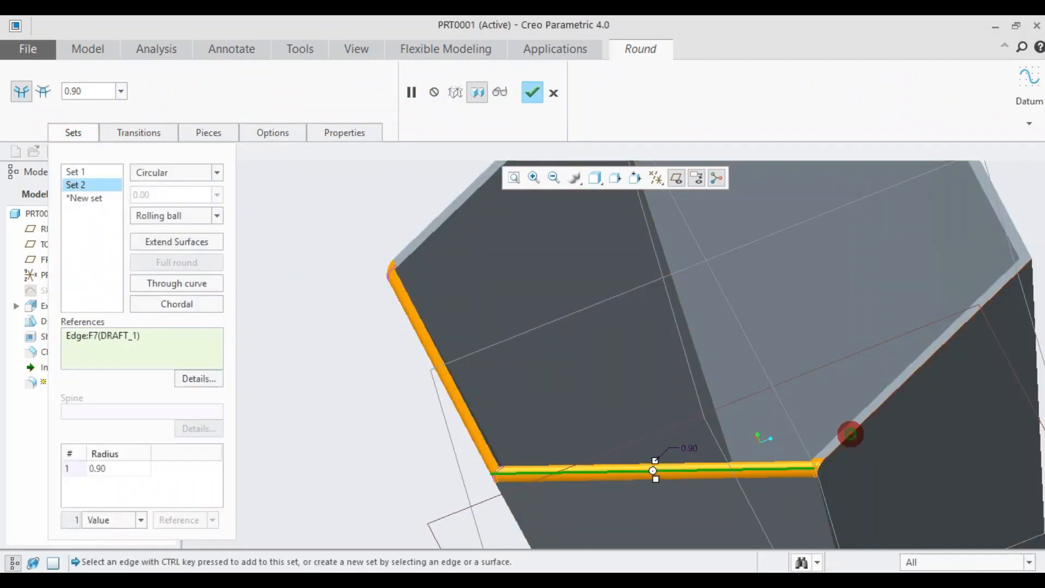
Add the remaining outer rim edges to the 0.90 round and complete it
left_click(916, 393, "ctrl")
middle_click_drag(888, 433, 889, 404)
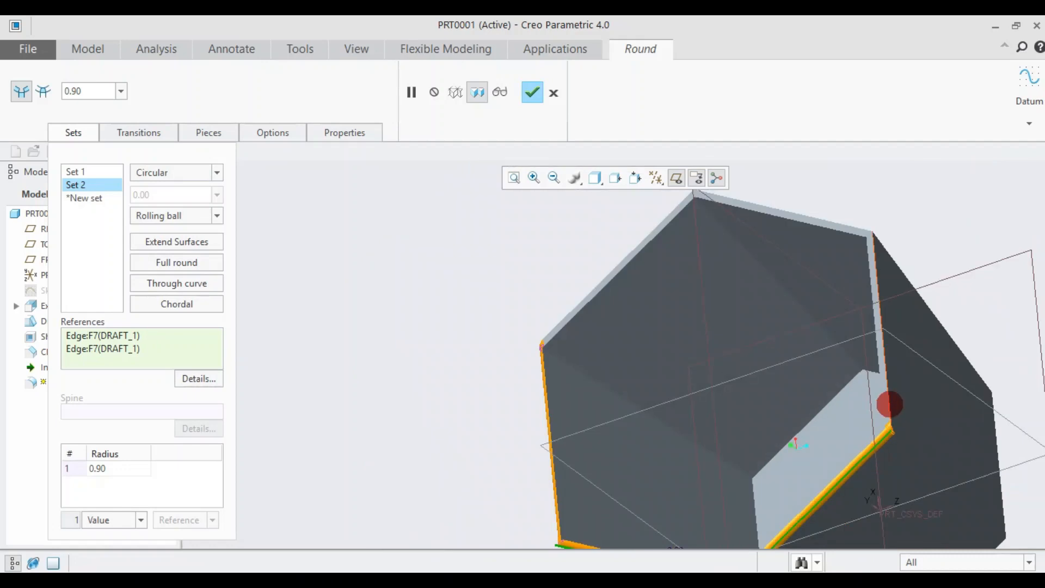
left_click(869, 303, "ctrl")
middle_click_drag(869, 303, 871, 354)
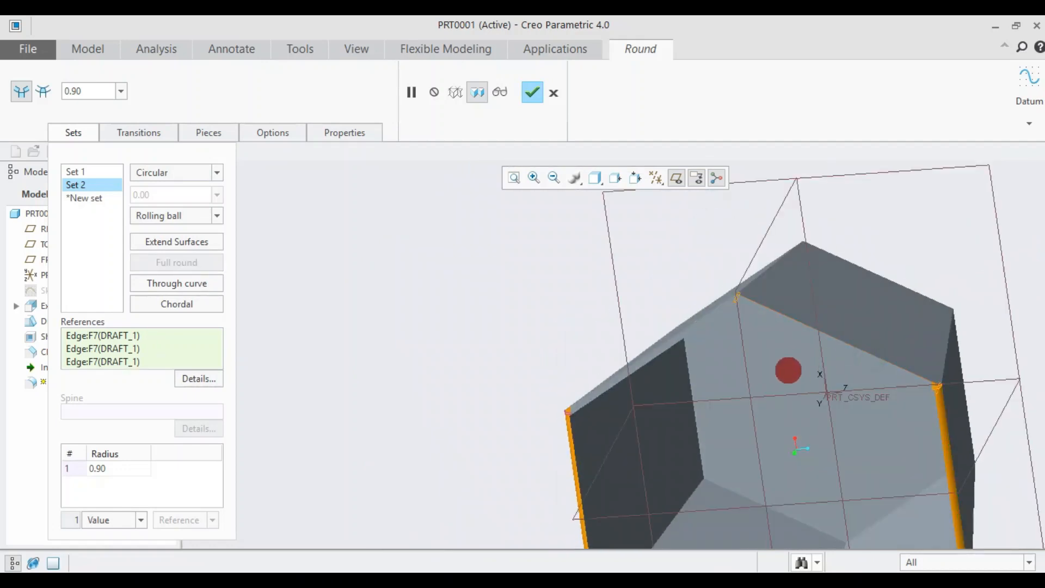
middle_click_drag(763, 366, 816, 381)
left_click(783, 372, "ctrl")
left_click(768, 374)
middle_click_drag(503, 358, 626, 272)
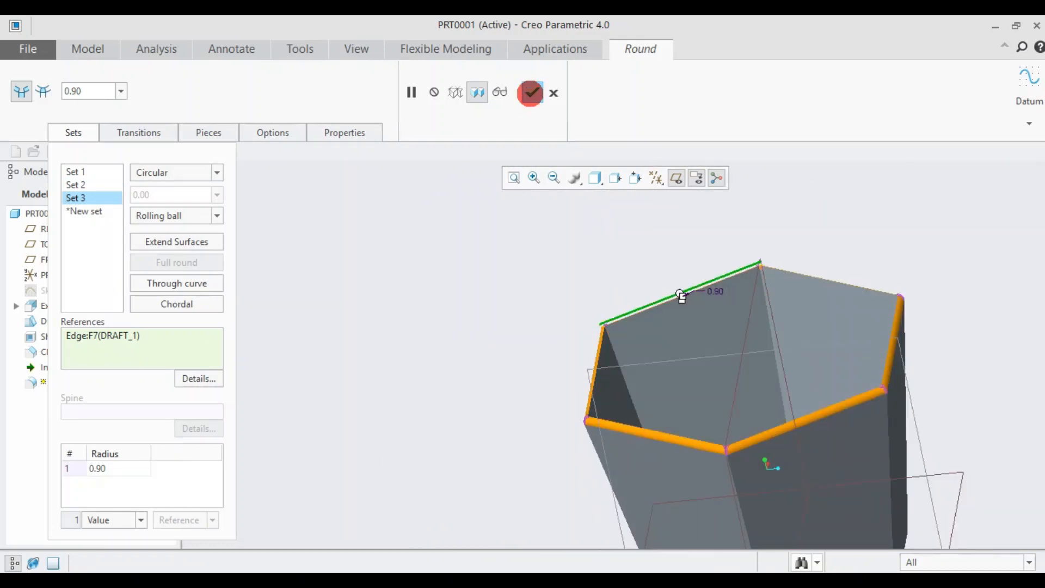
middle_click(576, 378)
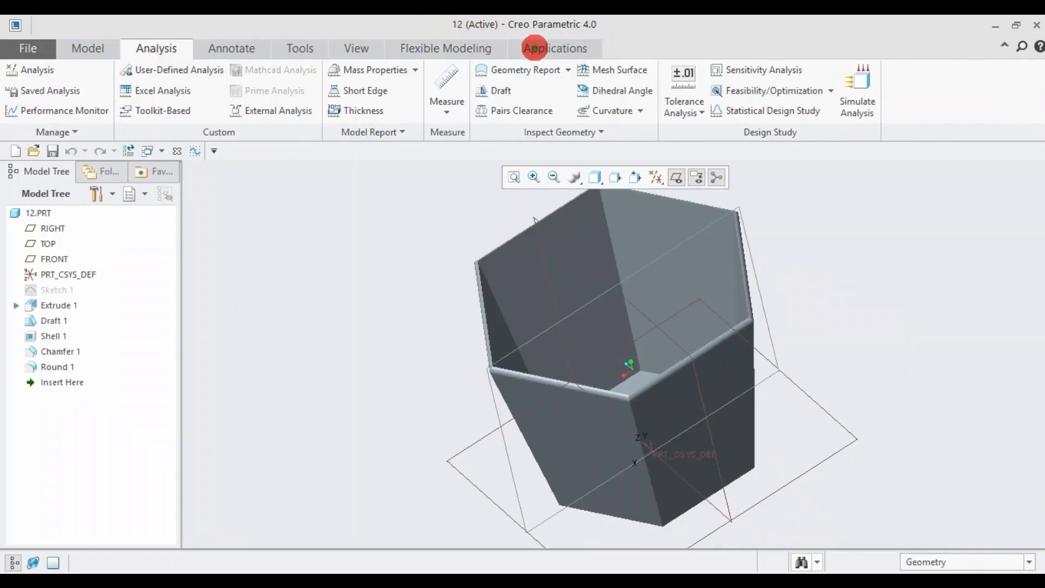
Apply the gold metal appearance from the std-metals library to all inner and outer side faces and the floor faces of the cup
left_click(534, 49)
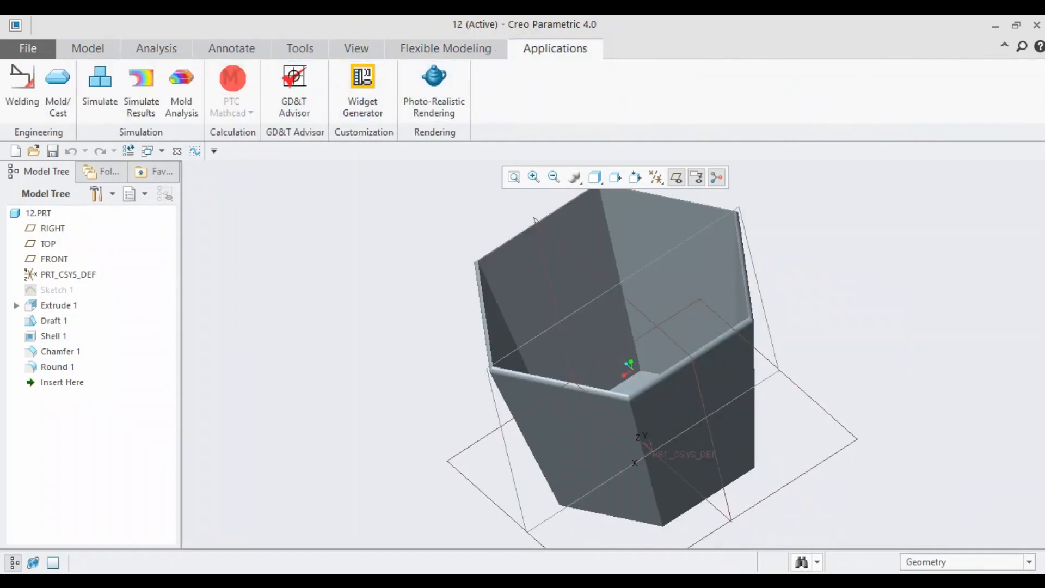
left_click(318, 54)
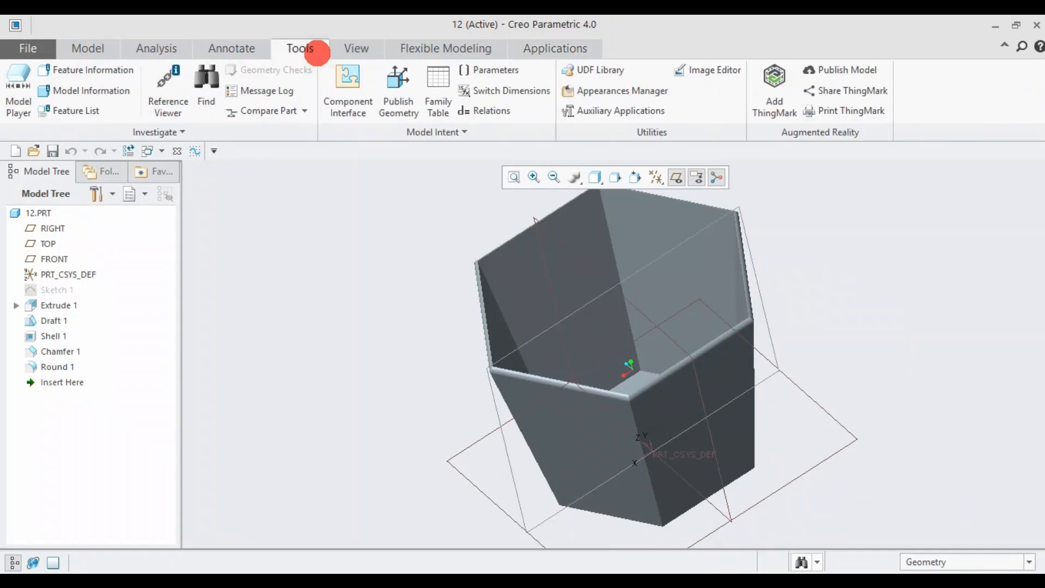
left_click(345, 48)
left_click(156, 93)
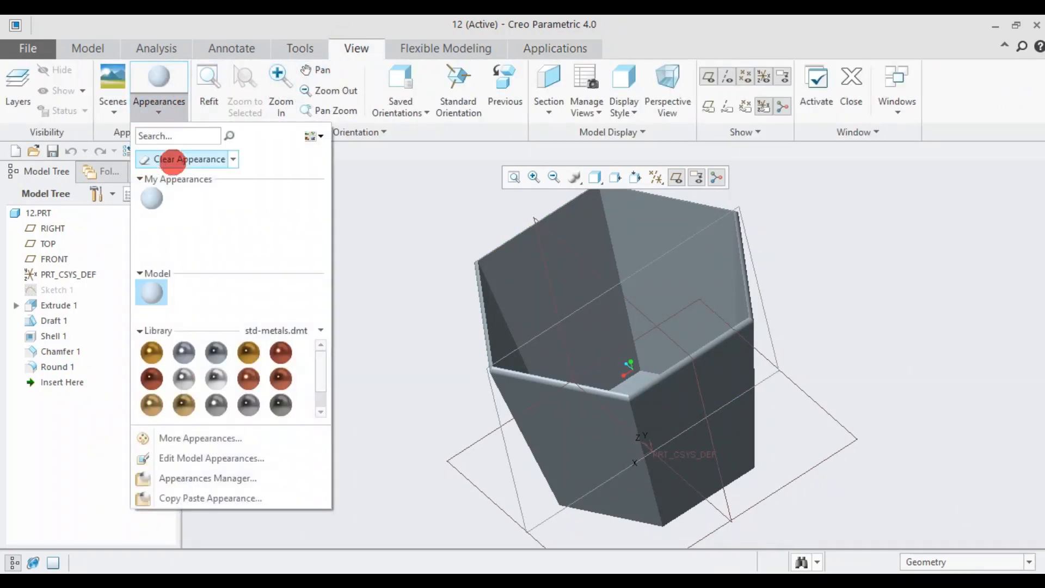
left_click(147, 352)
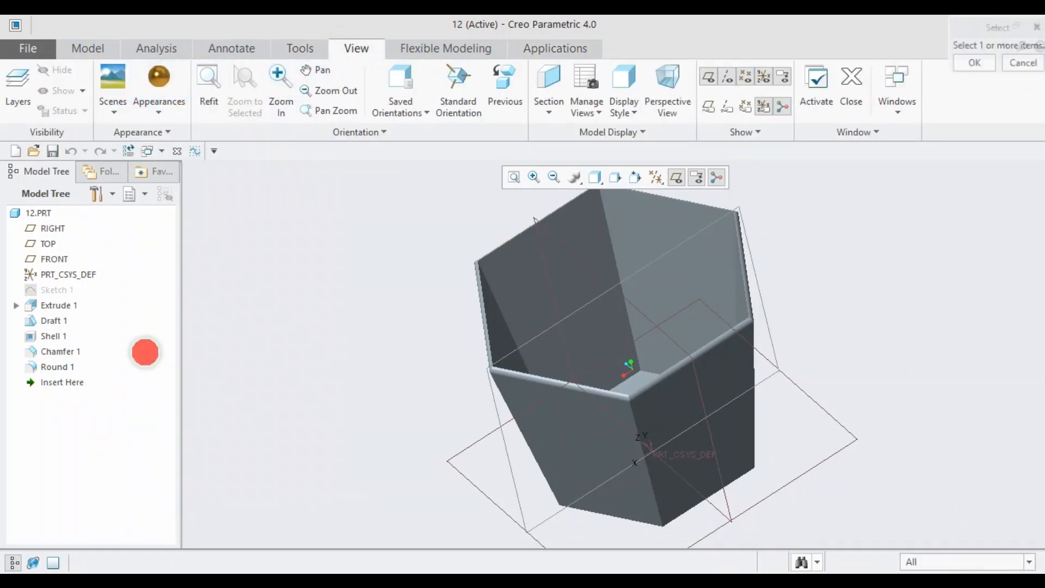
left_click(544, 431)
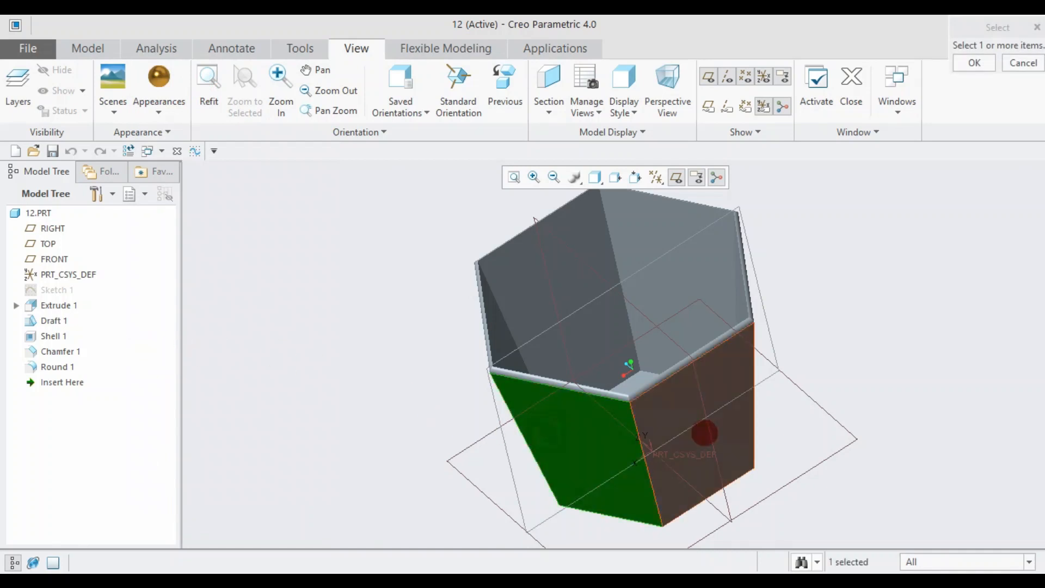
left_click(702, 432, "ctrl")
middle_click_drag(816, 354, 675, 301)
left_click(708, 374, "ctrl")
left_click(675, 300, "ctrl")
left_click(648, 261, "ctrl")
middle_click_drag(649, 262, 622, 296)
left_click(612, 354, "ctrl")
left_click(622, 296, "ctrl")
left_click(716, 264, "ctrl")
middle_click_drag(715, 264, 567, 325)
left_click(567, 325, "ctrl")
left_click(536, 407, "ctrl")
middle_click_drag(536, 407, 665, 357)
left_click(716, 464, "ctrl")
left_click(623, 460, "ctrl")
left_click(622, 411, "ctrl")
middle_click_drag(623, 410, 612, 222)
left_click(628, 357, "ctrl")
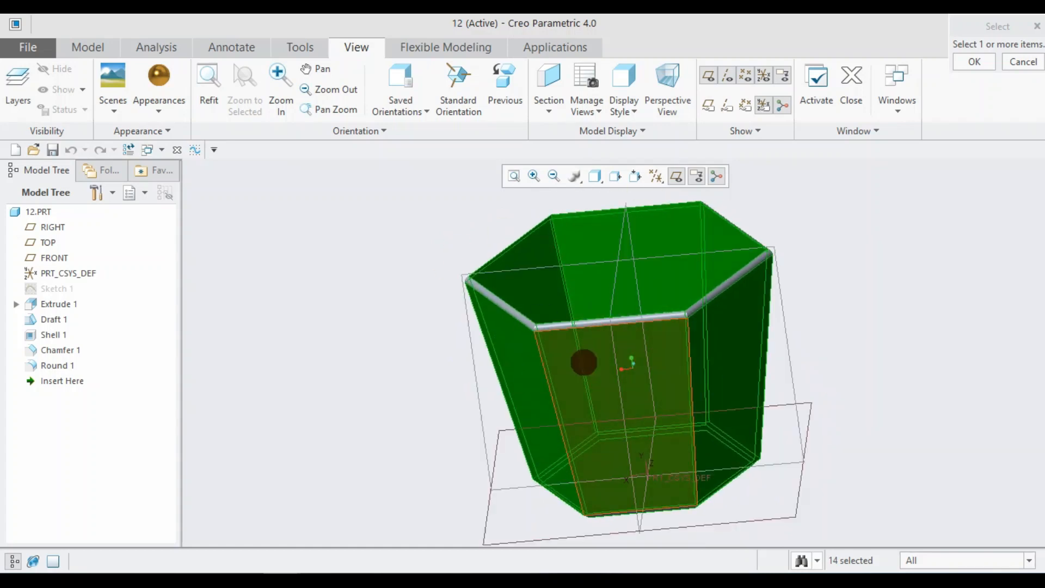
middle_click(653, 403)
Apply a copper-red metal appearance from the std-metals library to the six rounded rim surfaces
middle_click_drag(653, 403, 464, 273)
left_click(152, 109)
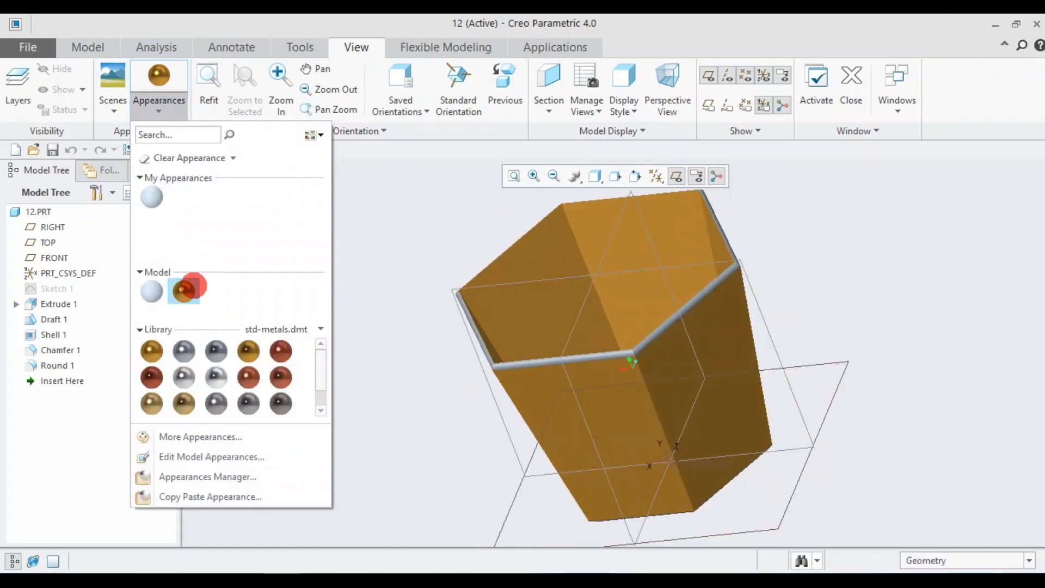
left_click(249, 377)
left_click(566, 359)
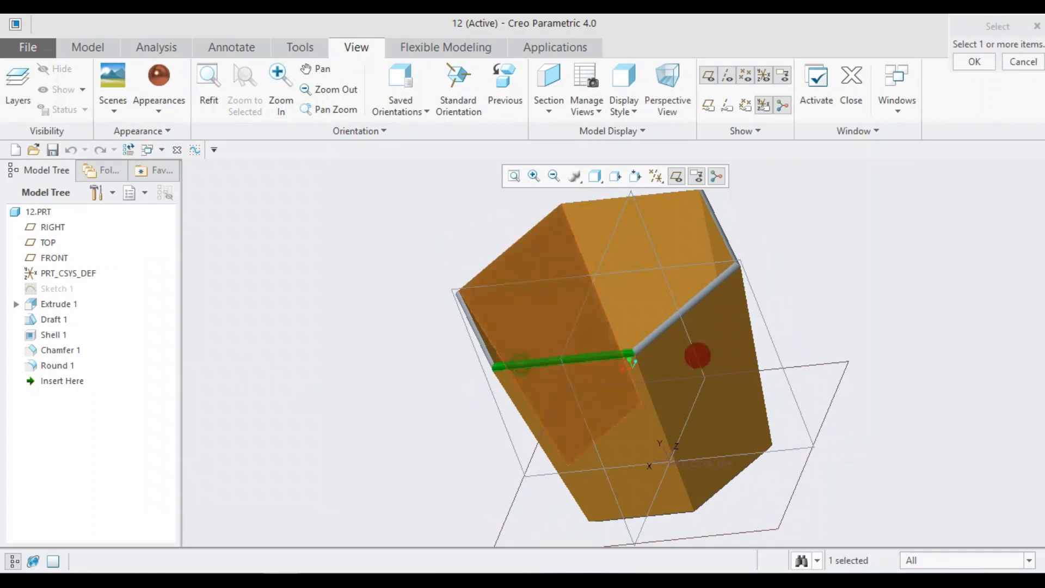
left_click(683, 311, "ctrl")
left_click(475, 333, "ctrl")
middle_click_drag(475, 333, 542, 279)
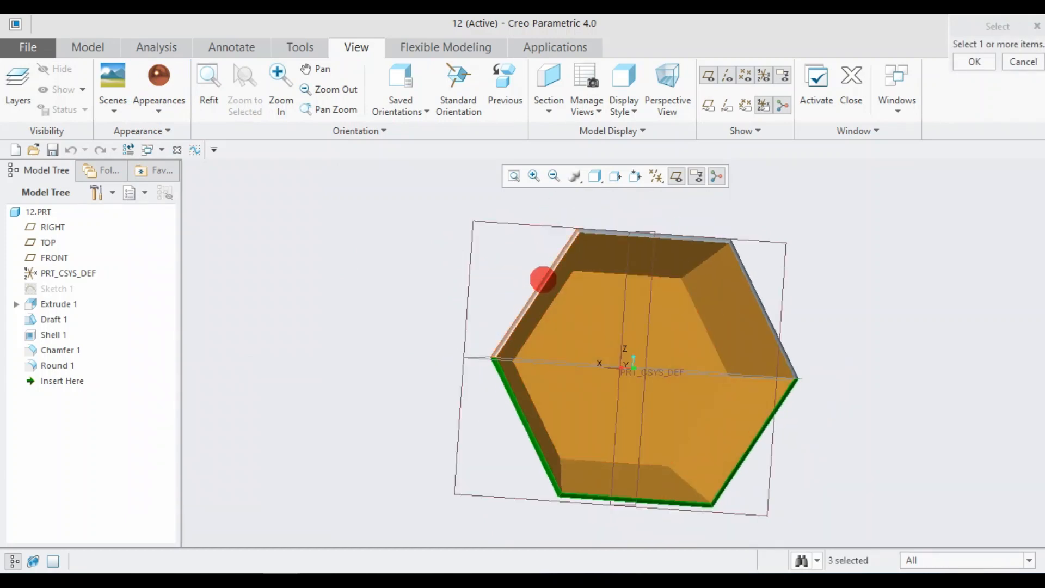
middle_click_drag(770, 265, 707, 323)
middle_click_drag(805, 323, 848, 156)
left_click(974, 61)
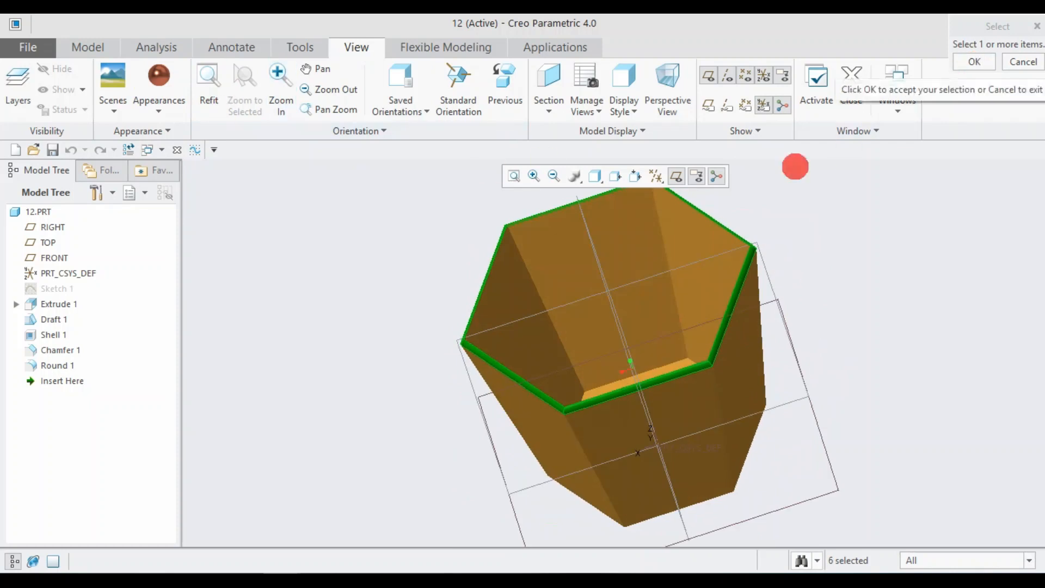
Apply the same copper-red appearance to the six chamfer faces around the cup's base
middle_click_drag(439, 391, 456, 302)
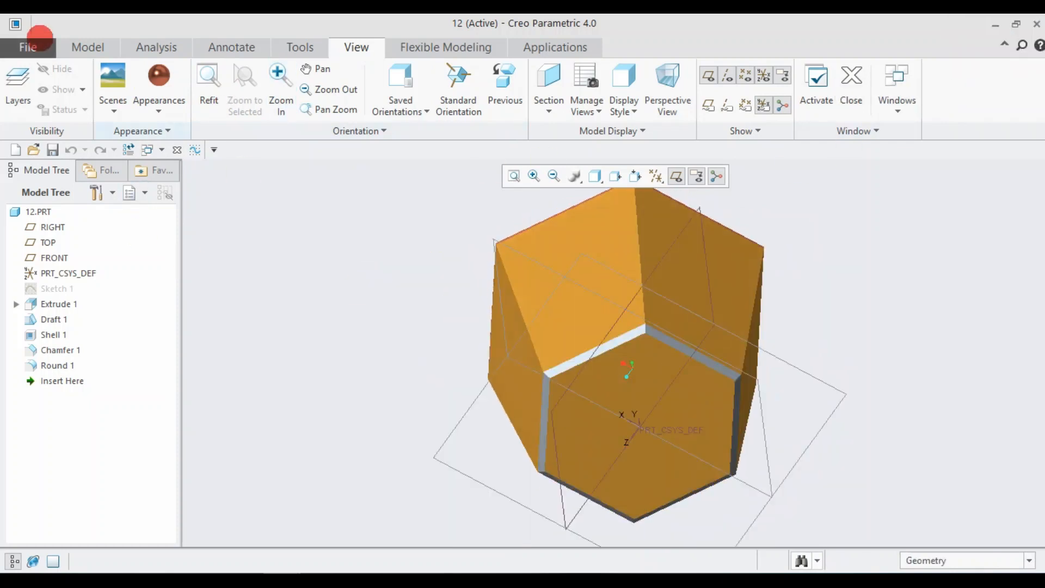
left_click(159, 82)
left_click(612, 346)
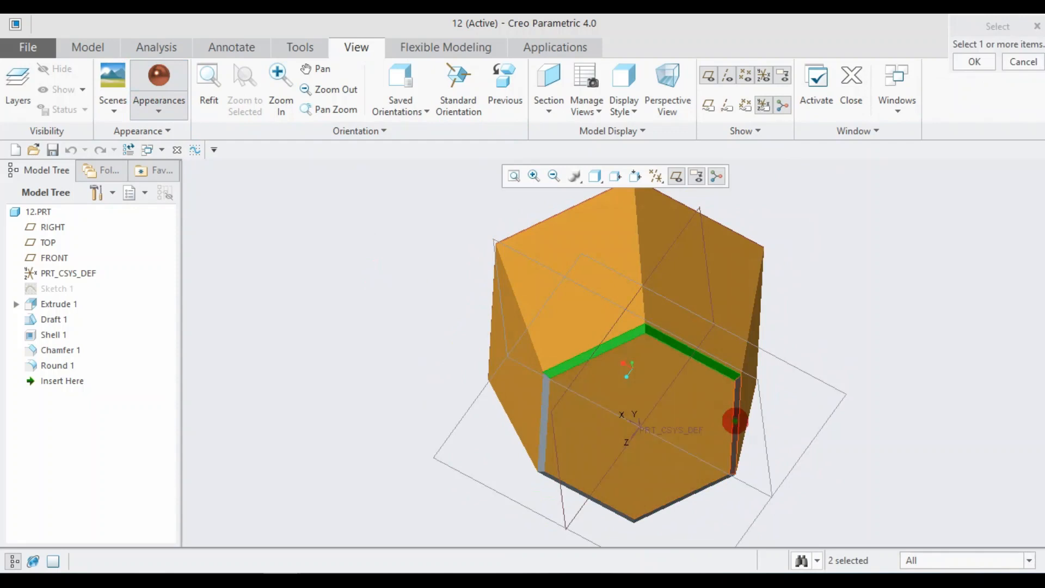
left_click(735, 421, "ctrl")
middle_click_drag(734, 421, 655, 380)
left_click(530, 345, "ctrl")
left_click(569, 399, "ctrl")
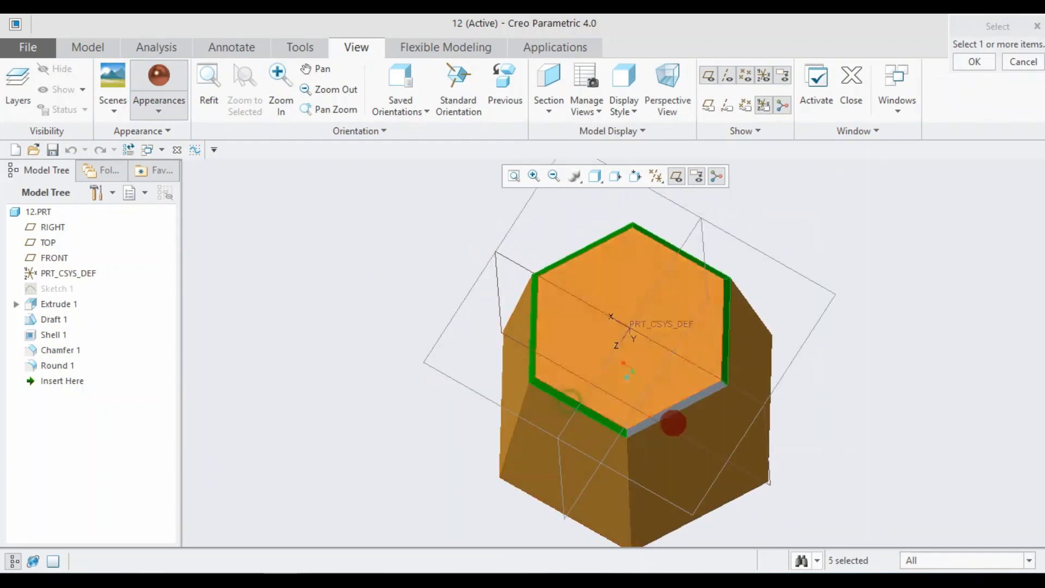
middle_click_drag(555, 434, 458, 376)
middle_click(440, 424)
Apply a light brass metal appearance from the std-metals library to one inner side face of the cup
left_click(159, 107)
scroll(190, 388, "down", 1)
left_click(154, 377)
left_click(611, 264)
middle_click(611, 269)
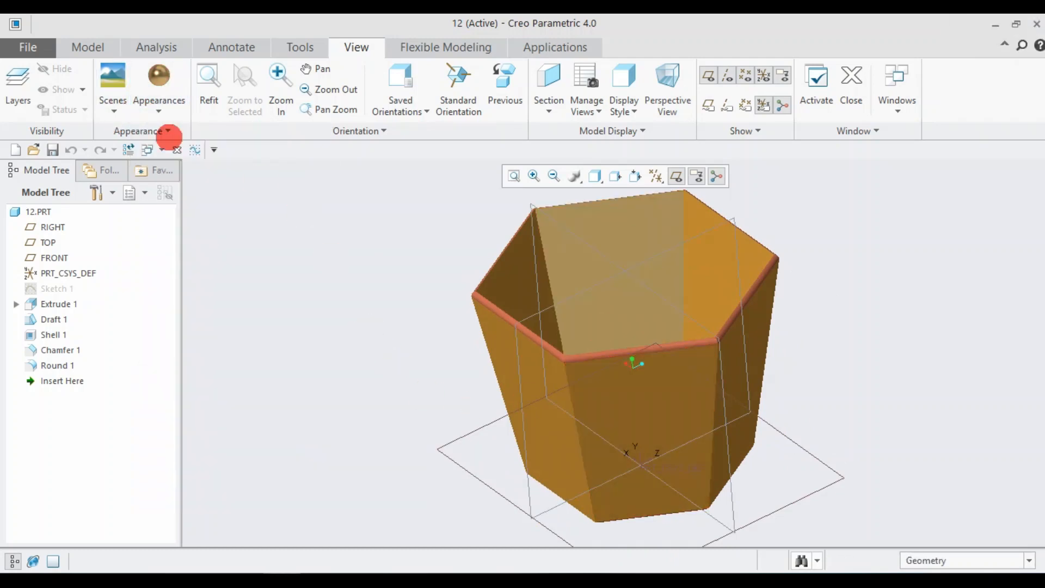
left_click(159, 106)
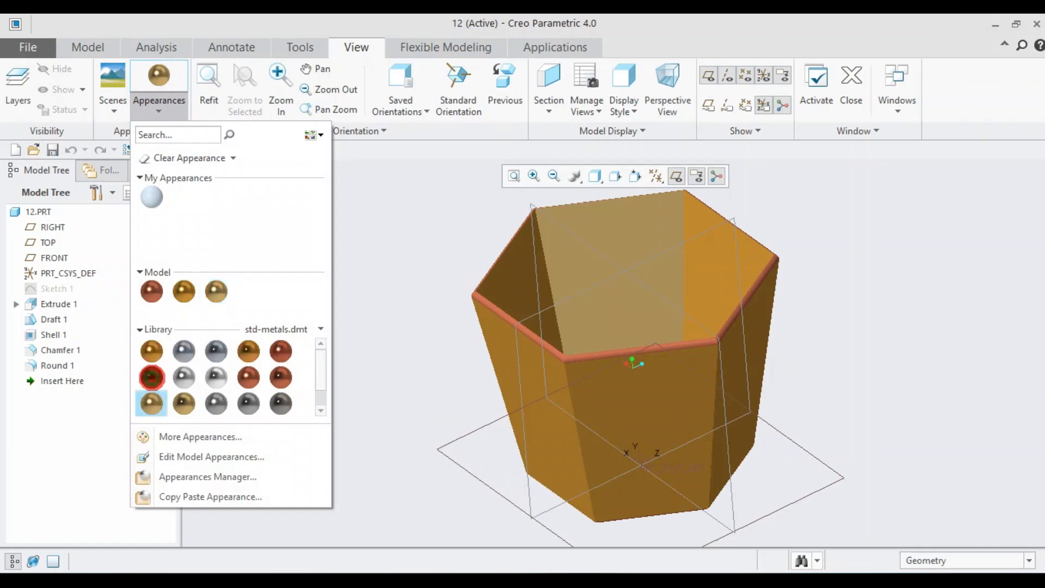
left_click(152, 376)
left_click(574, 273)
middle_click(604, 380)
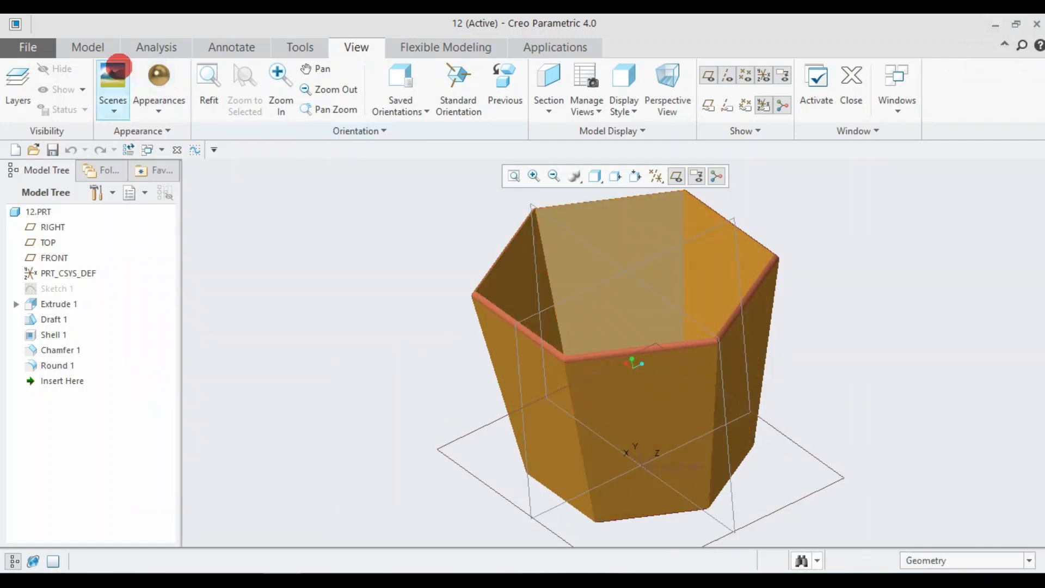
Apply the current light brass appearance to the remaining inner side faces of the cup
left_click(159, 82)
middle_click_drag(478, 280, 465, 332)
left_click(667, 316)
left_click(488, 365, "ctrl")
left_click(502, 410, "ctrl")
mouse_move(533, 344)
middle_mouse_down()
mouse_move(630, 467)
mouse_move(509, 378)
mouse_move(520, 329)
mouse_move(568, 317)
middle_mouse_up()
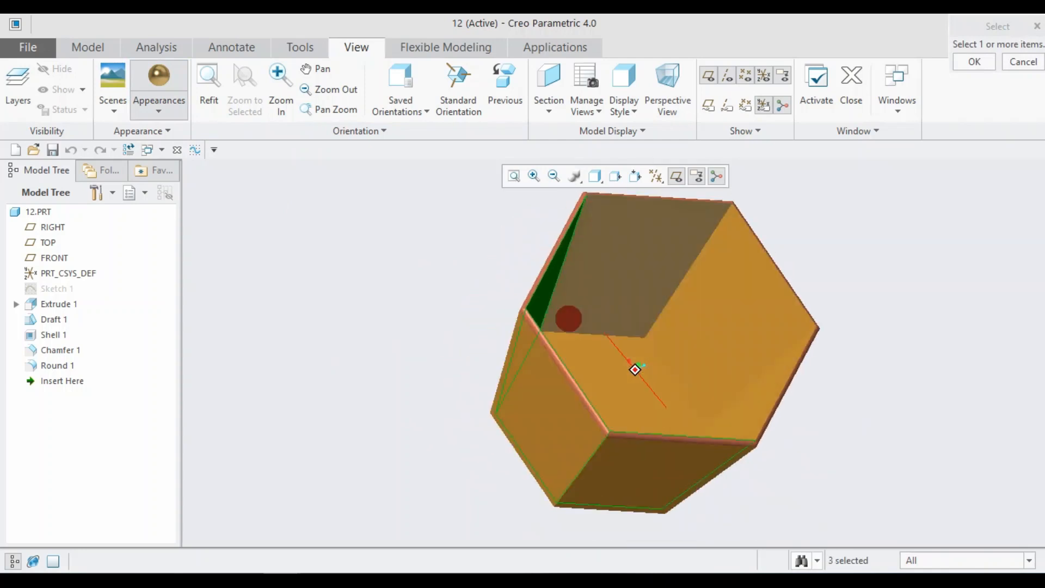
left_click(658, 354, "ctrl")
middle_click_drag(651, 359, 712, 414)
left_click(711, 414, "ctrl")
left_click(622, 387, "ctrl")
middle_click(616, 391)
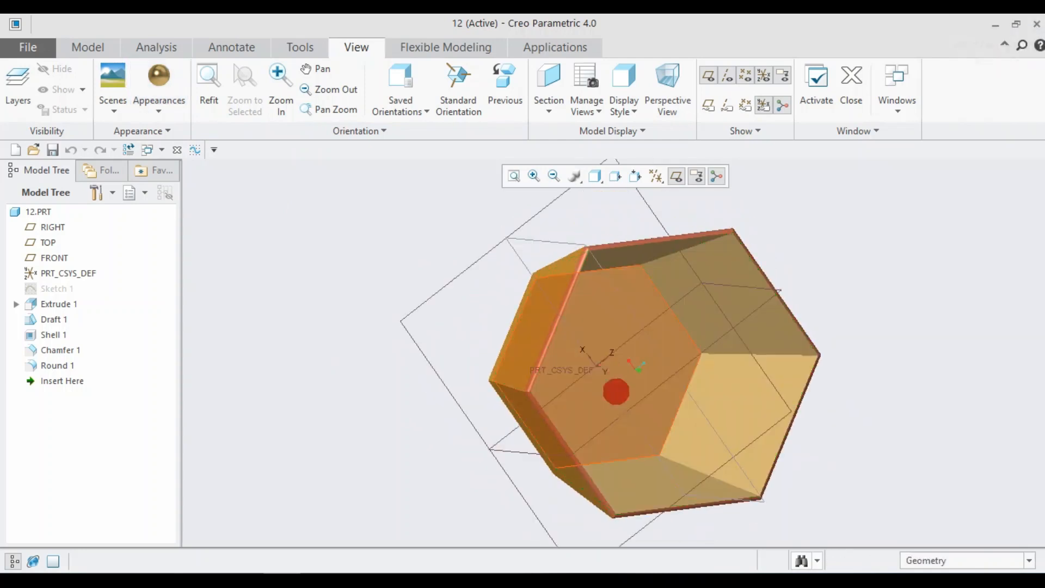
Start photo-realistic rendering of the coloured cup from an angled side view
key("ctrl+d")
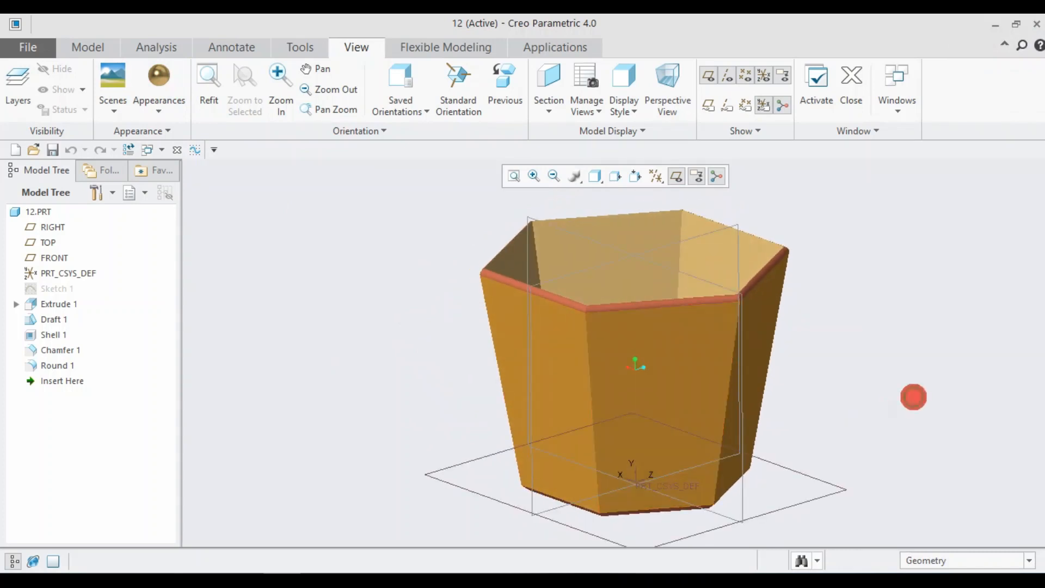
left_click(560, 48)
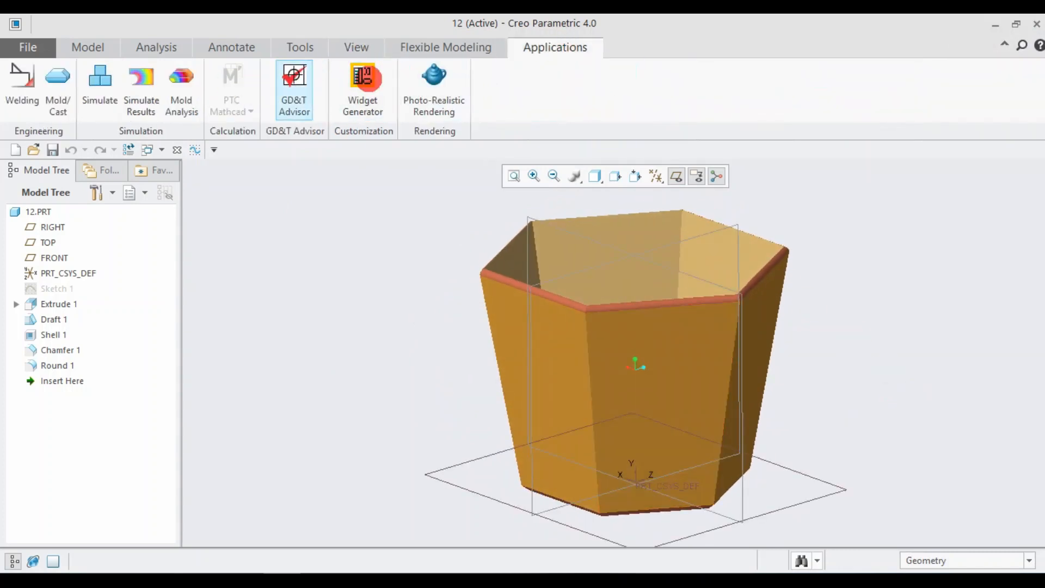
mouse_move(454, 228)
middle_mouse_down()
mouse_move(441, 280)
mouse_move(447, 269)
mouse_move(441, 278)
mouse_move(352, 267)
mouse_move(484, 276)
mouse_move(476, 263)
mouse_move(467, 289)
mouse_move(464, 268)
middle_mouse_up()
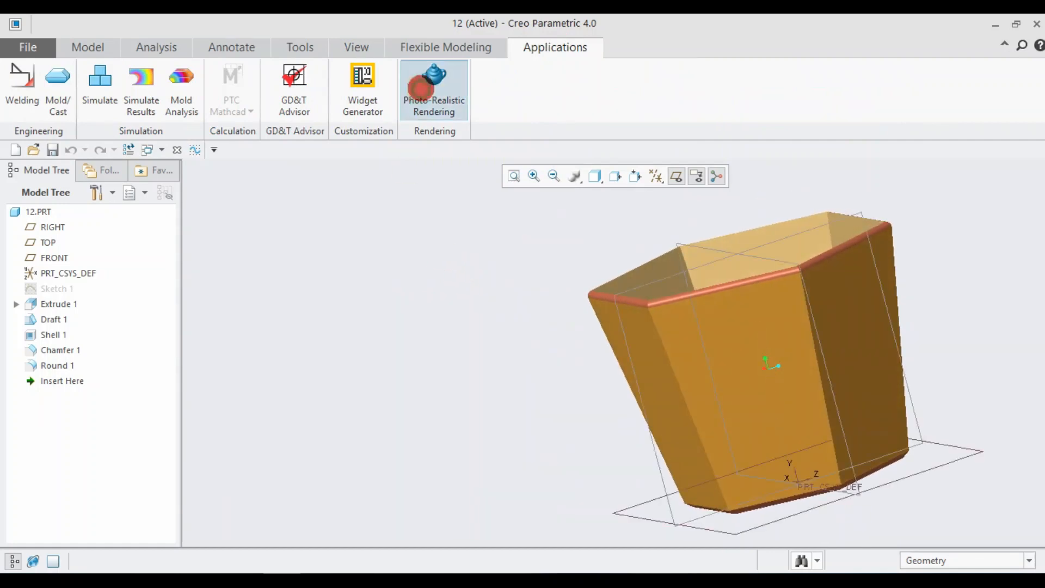
left_click(422, 87)
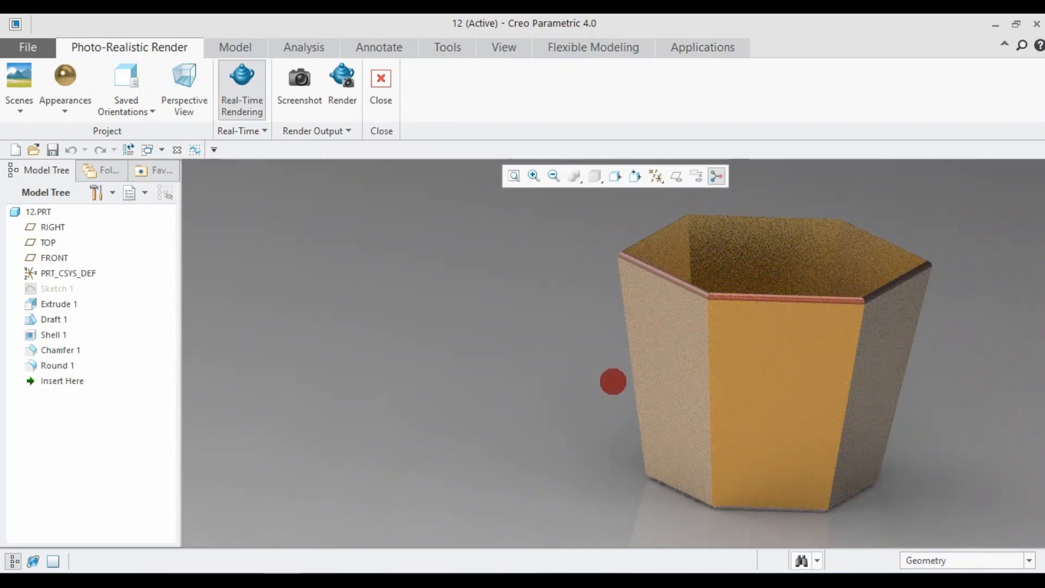
Render the cup to the JPEG file creo.jpg with maximum samples set to 200, and close the render settings
left_click(335, 76)
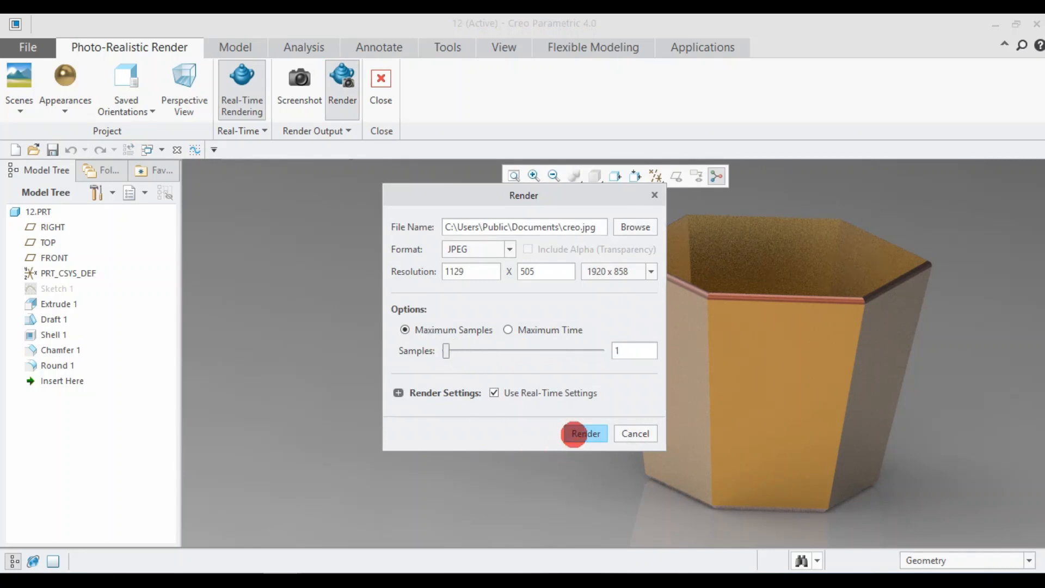
left_click(574, 433)
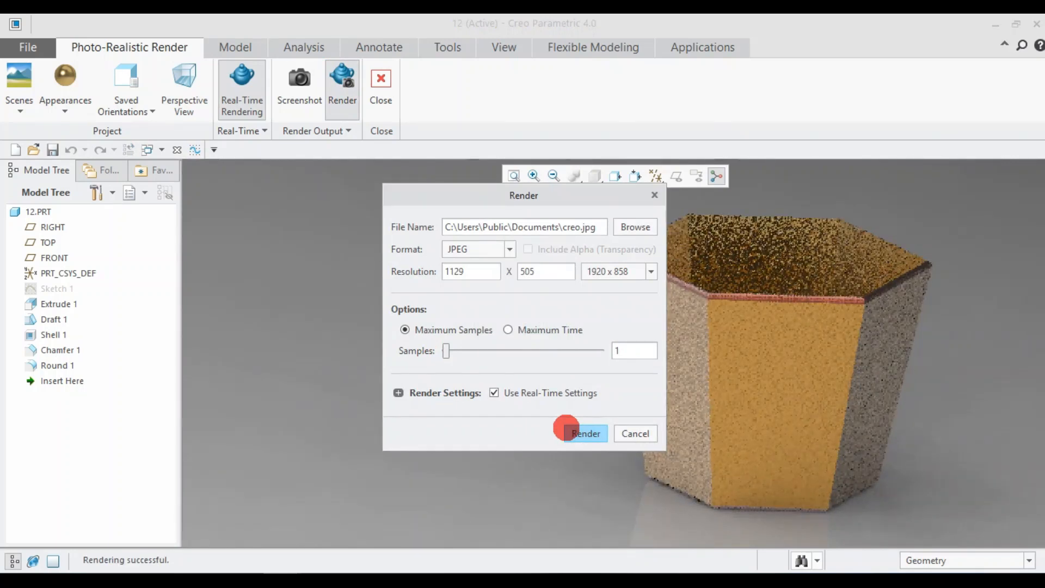
left_click_drag(554, 359, 565, 378)
double_click(648, 354)
type("200")
left_click(581, 436)
left_click(614, 329)
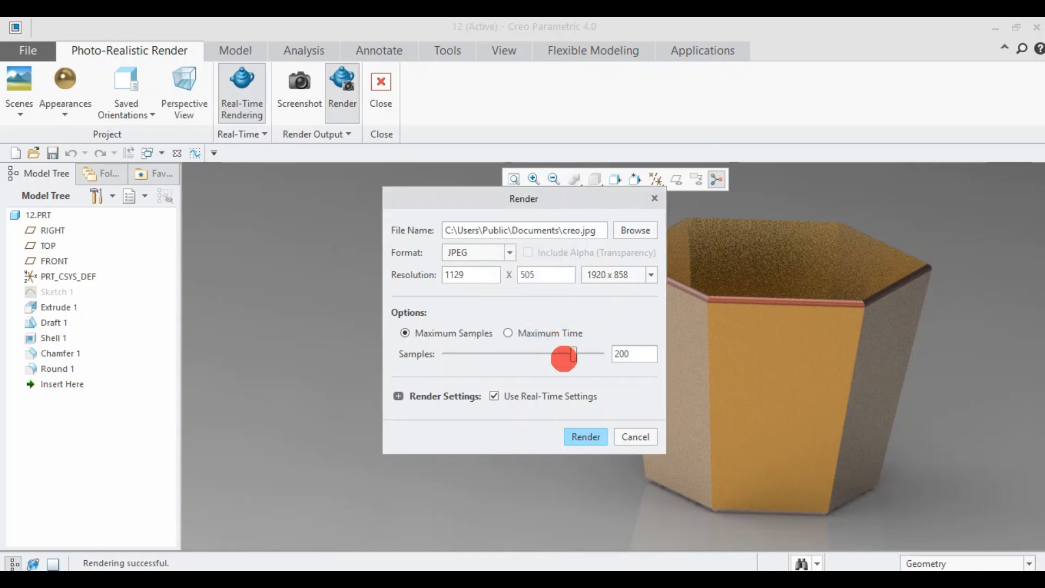
left_click(624, 435)
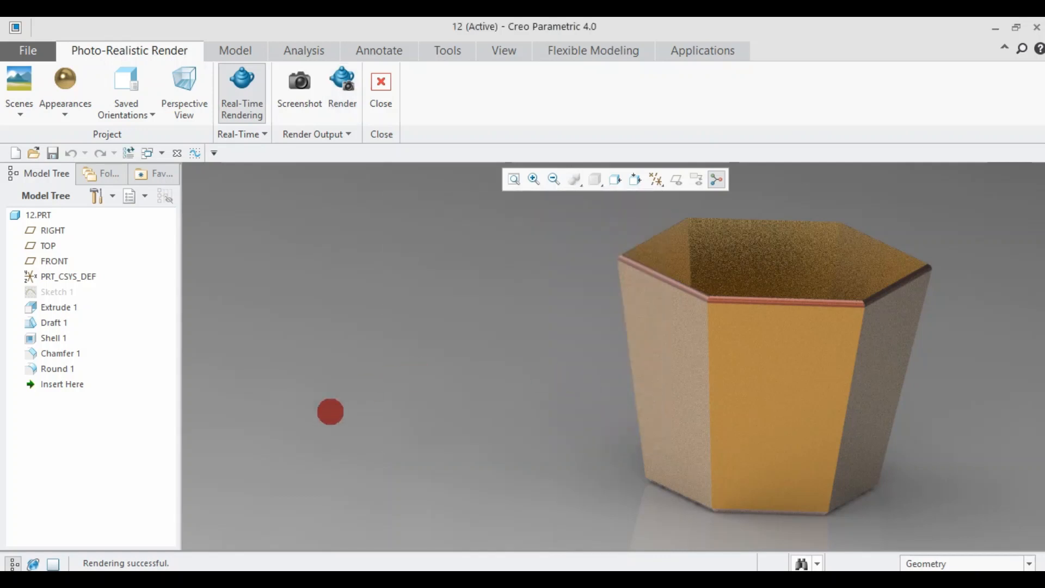
Switch to File Explorer and open the Public Documents folder under Users\Public on Local Disk (C:)
left_click(163, 582)
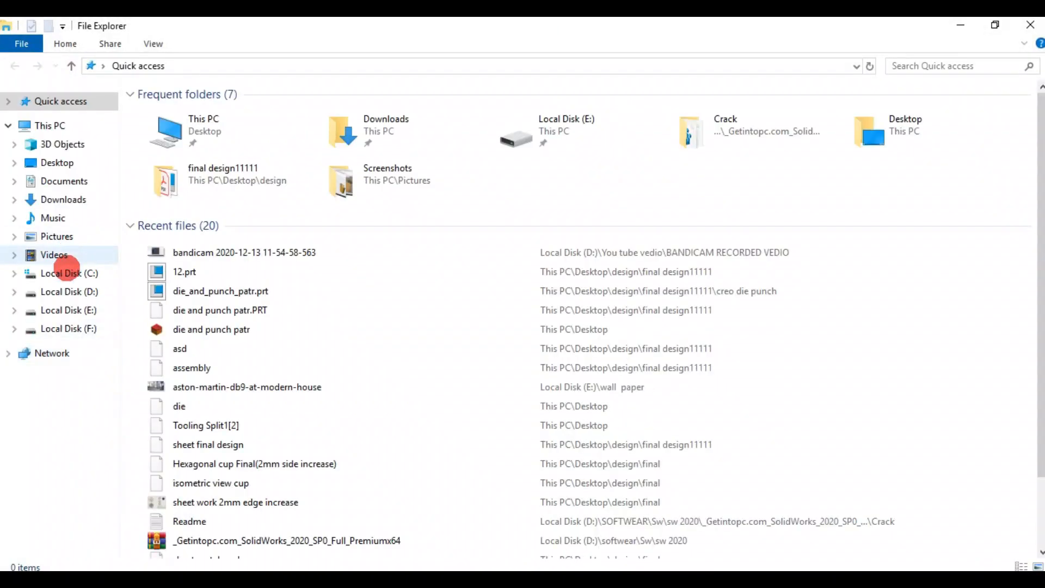
left_click(68, 272)
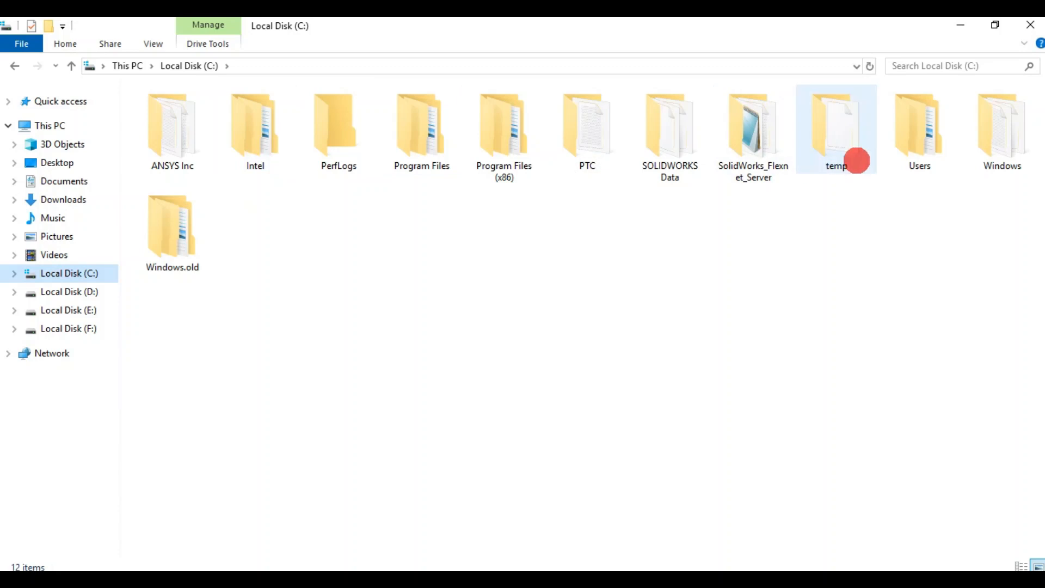
left_click(929, 143)
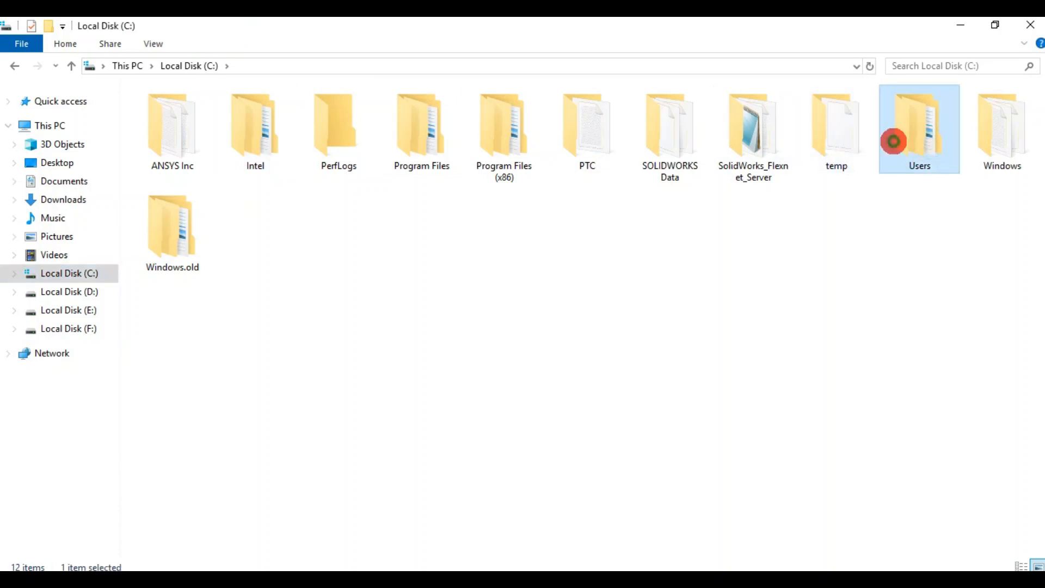
double_click(894, 142)
double_click(253, 132)
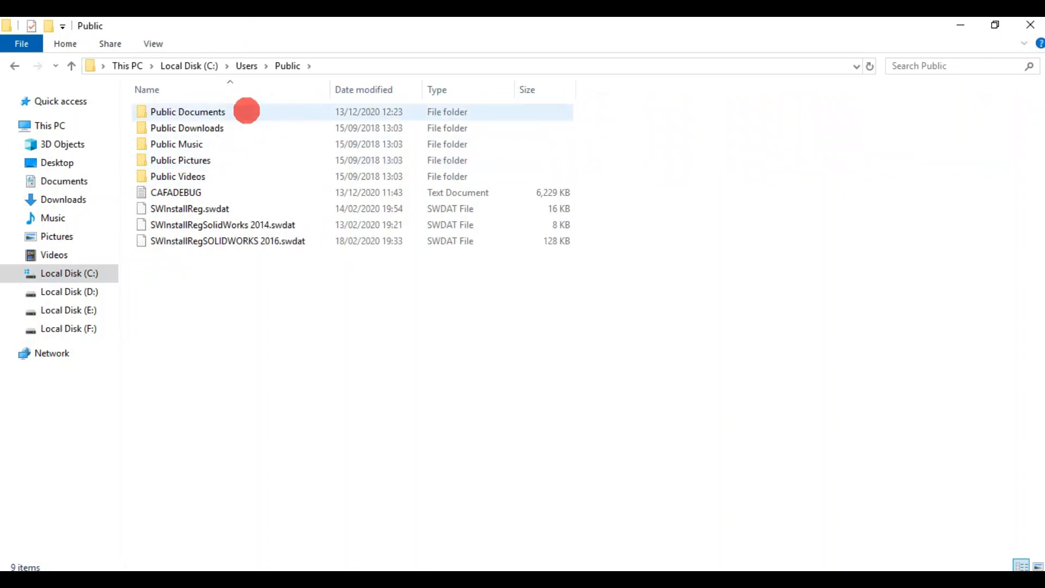
double_click(245, 111)
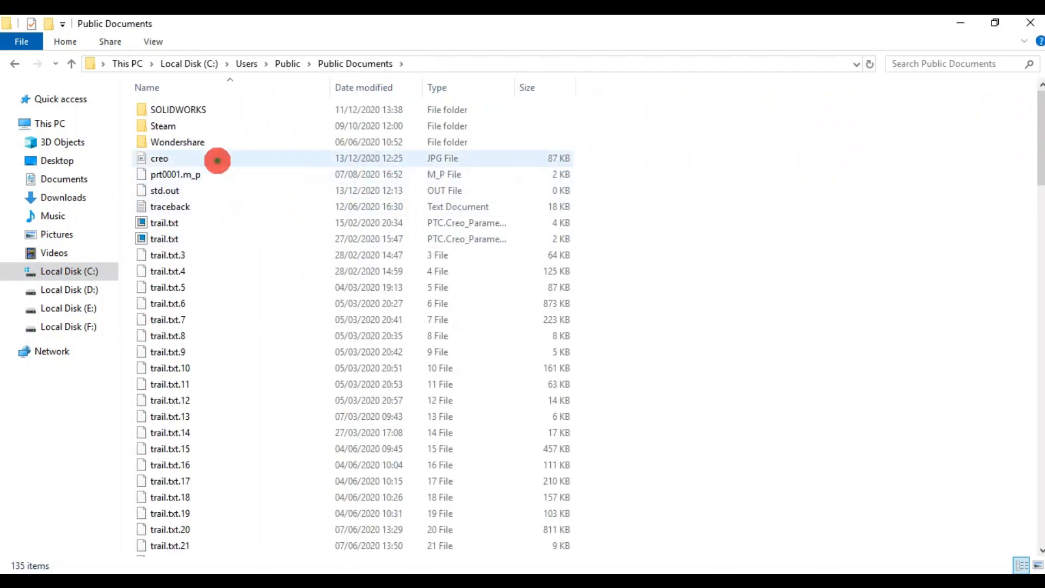